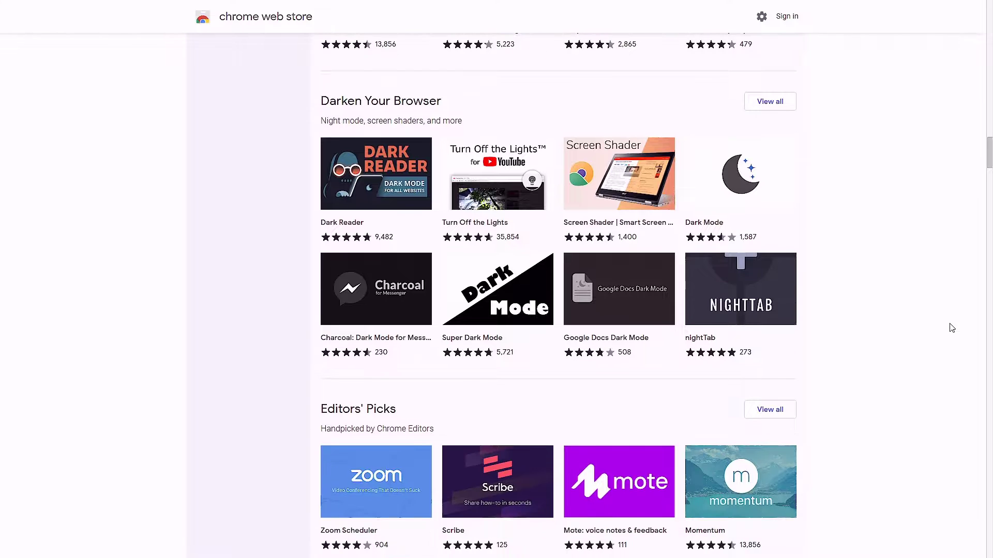
Browse the Chrome Web Store's extension categories from Darken Your Browser down past Job Hunting
scroll(951, 328, "down", 5)
scroll(951, 328, "down", 16)
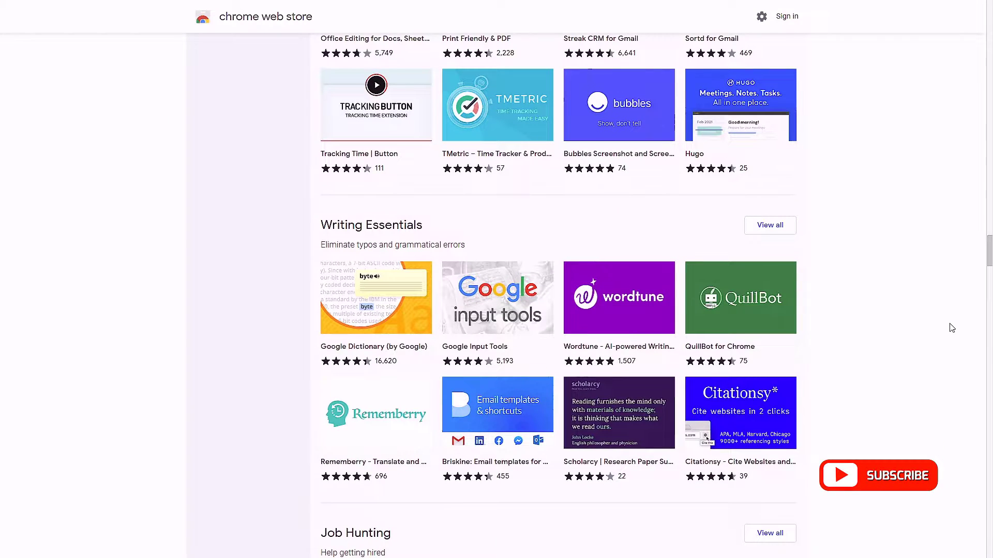
scroll(951, 328, "down", 4)
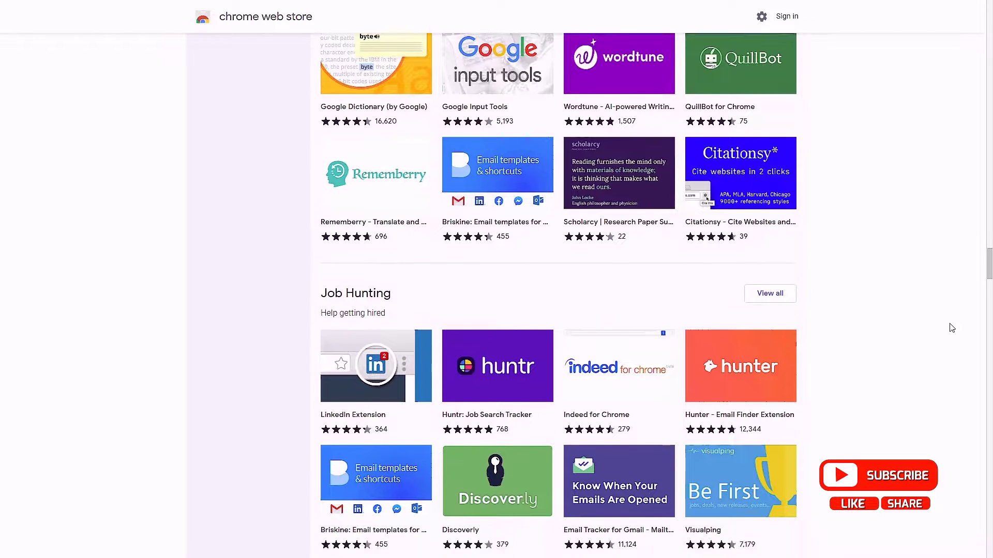
scroll(951, 328, "down", 3)
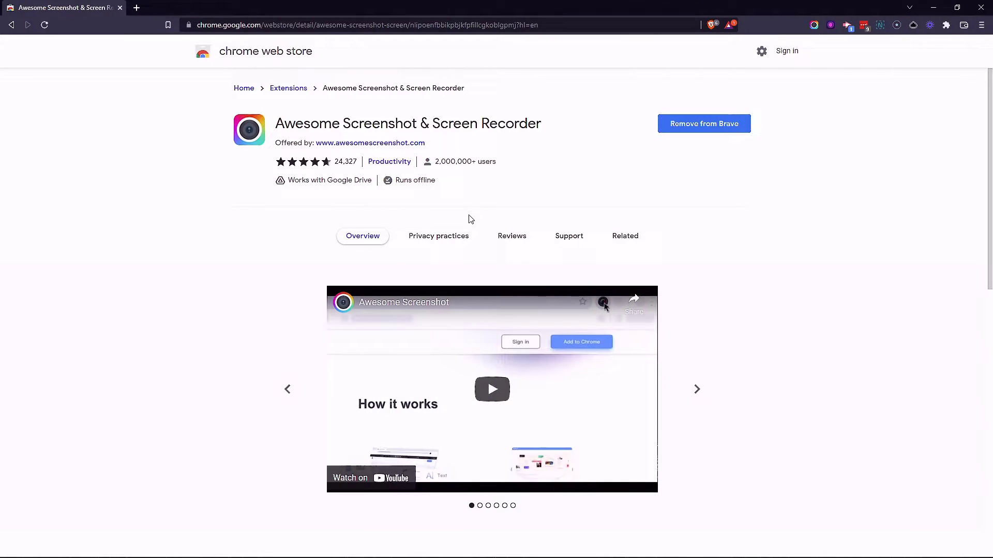
Open the Awesome Screenshot extension and compare its Record options with its Capture options
left_click(813, 25)
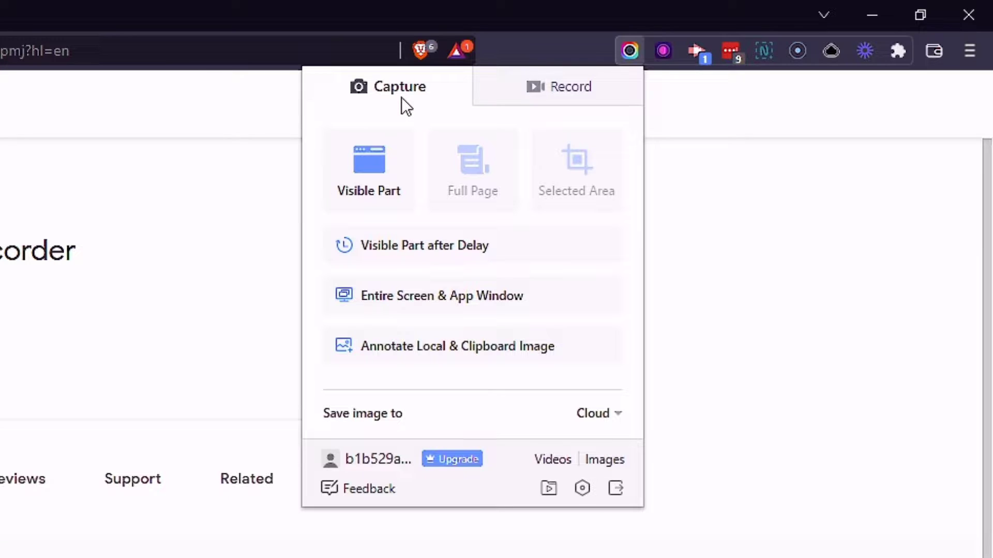
left_click(538, 93)
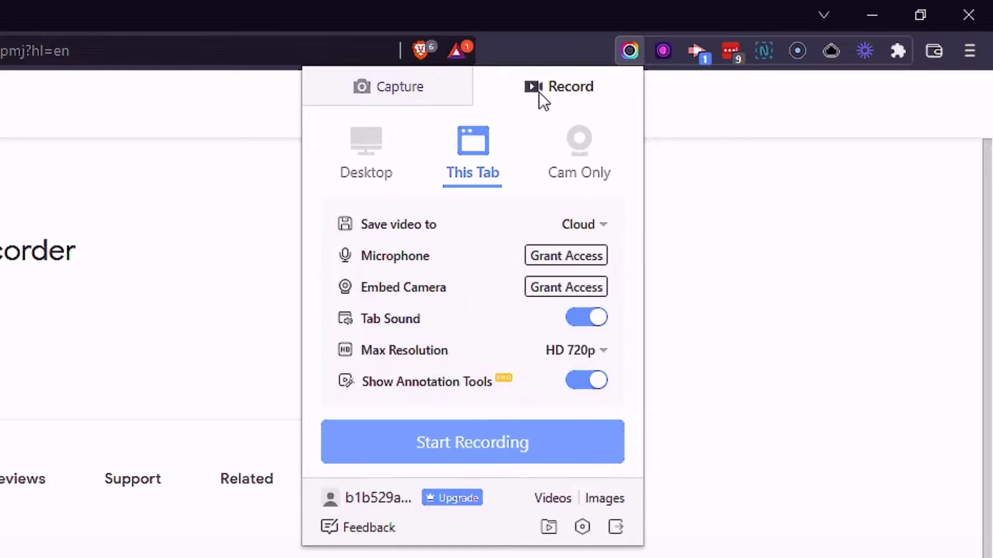
left_click(401, 88)
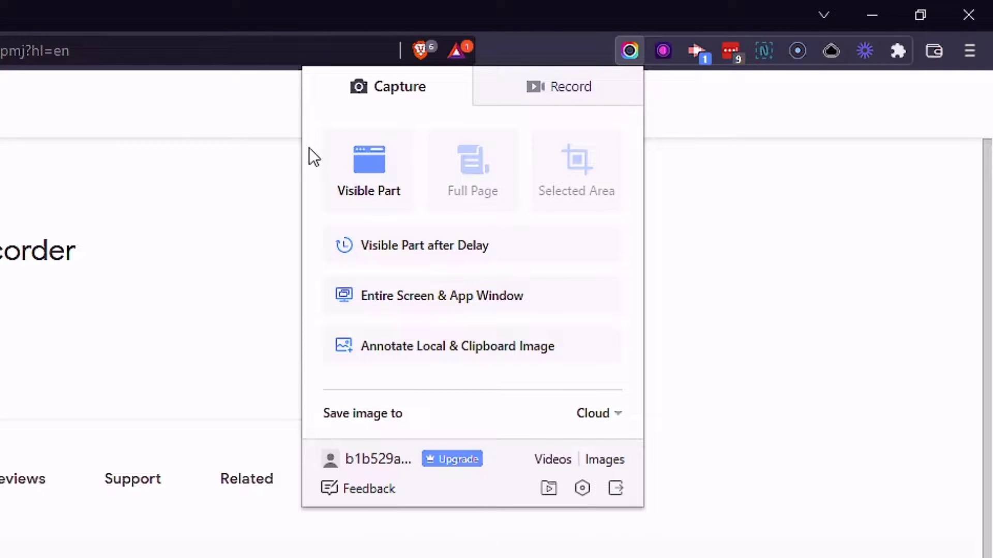
left_click(435, 195)
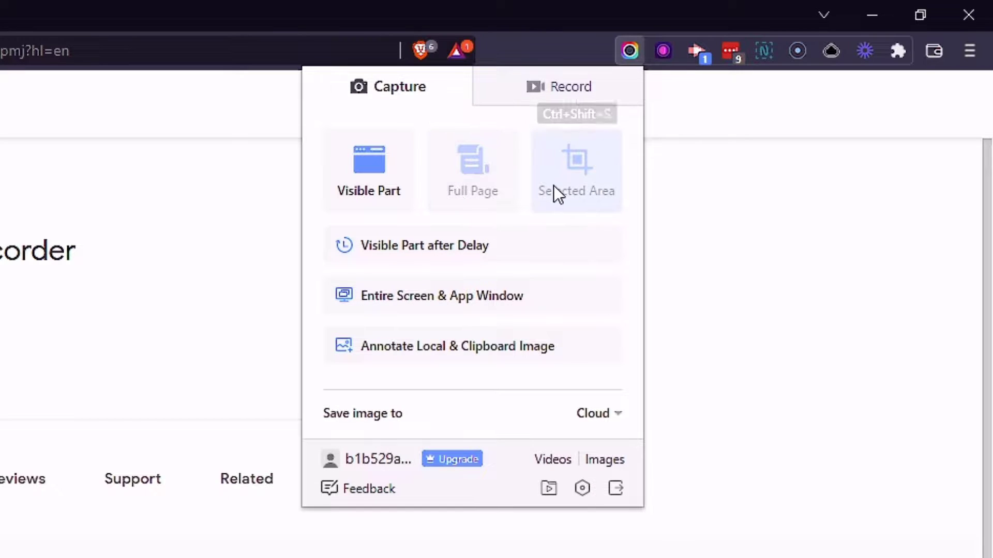
Review Awesome Screenshot's Desktop, This Tab and Cam Only recording modes and their settings
left_click(541, 89)
left_click(368, 144)
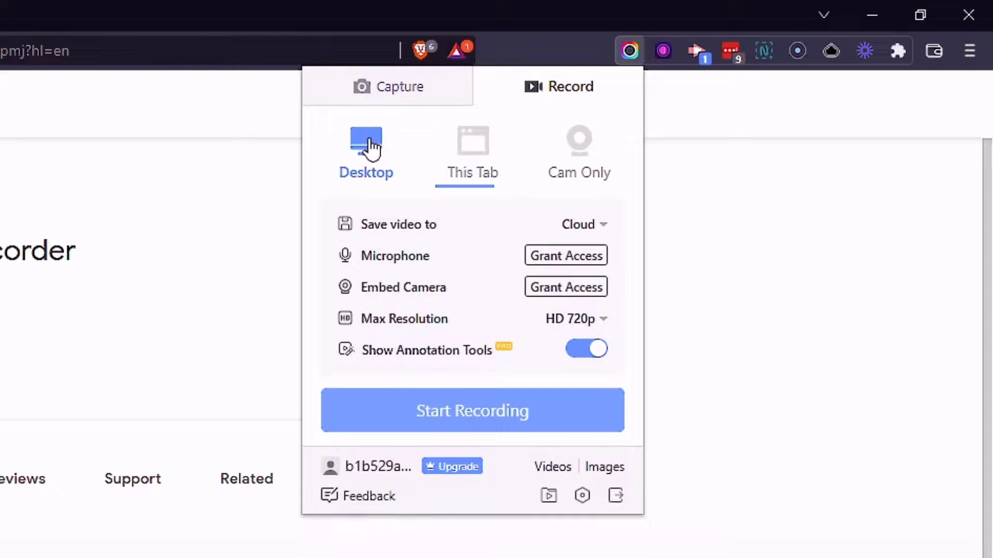
left_click(472, 146)
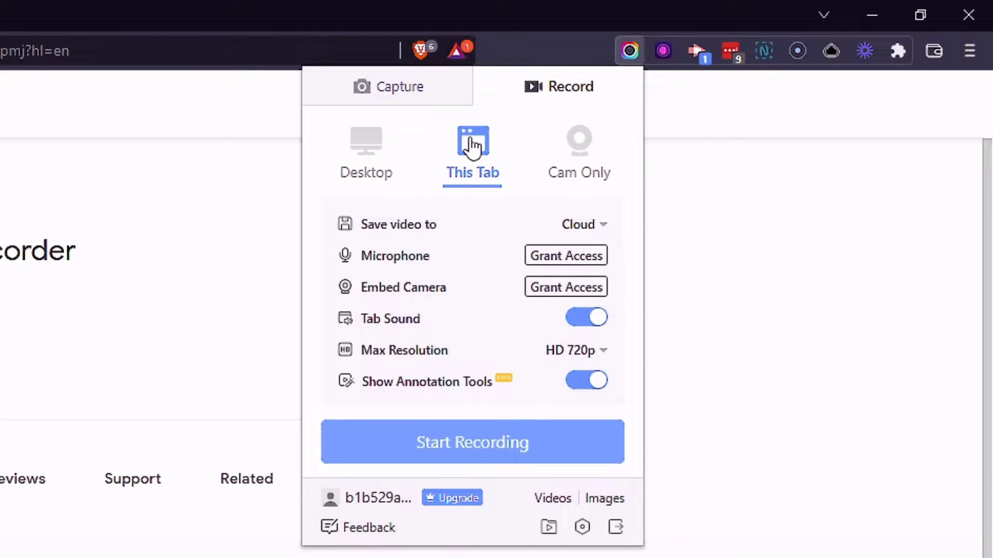
left_click(565, 147)
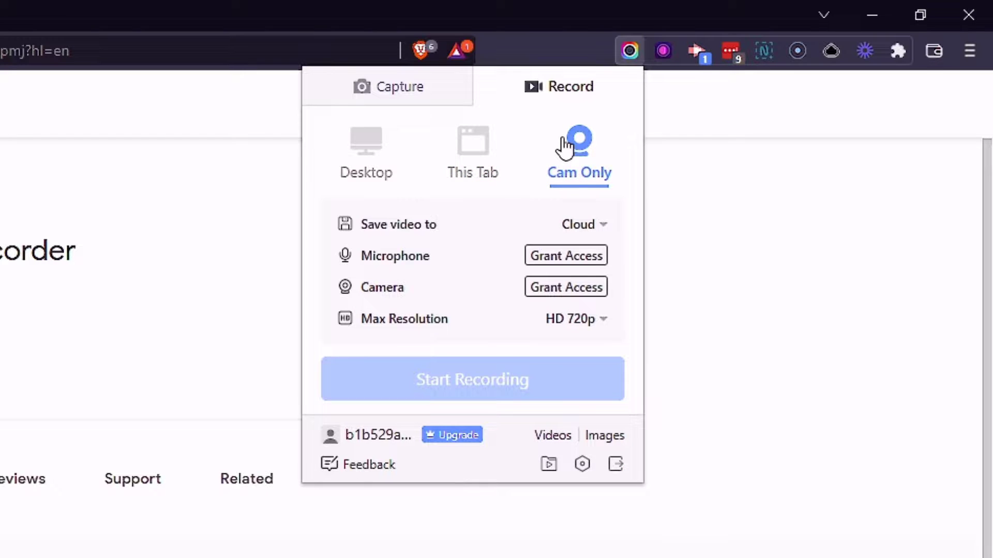
Record the current browser tab with Awesome Screenshot using the This Tab mode, and stop the recording
left_click(487, 152)
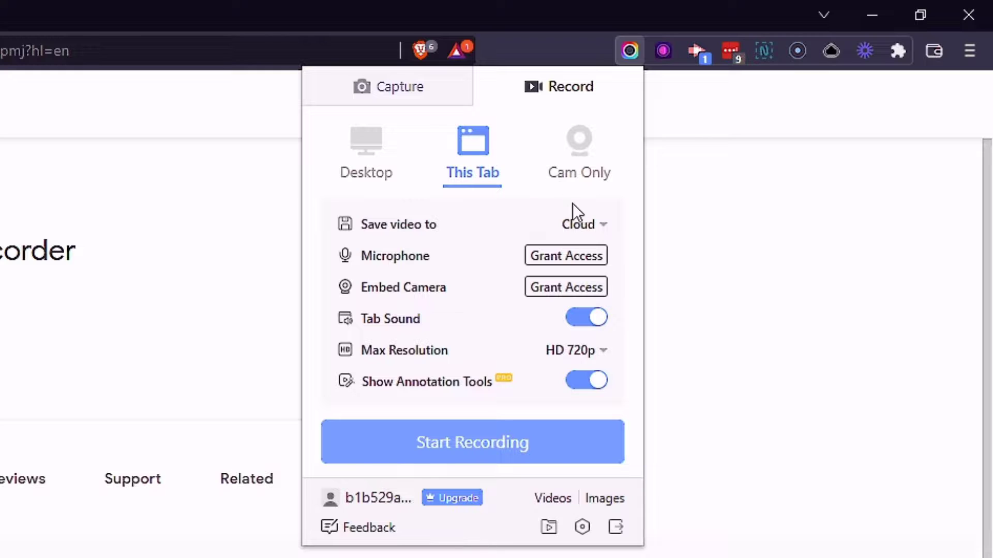
left_click(489, 442)
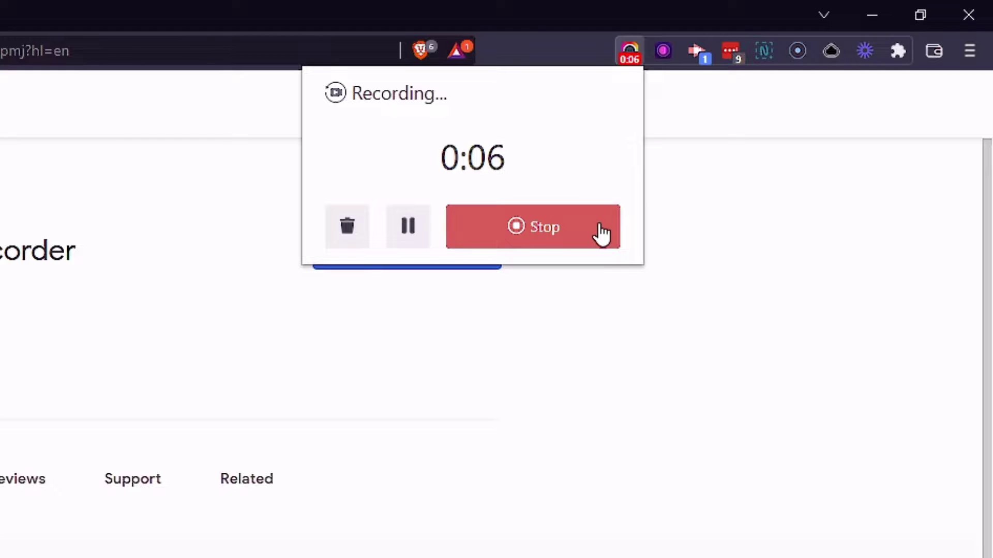
left_click(600, 227)
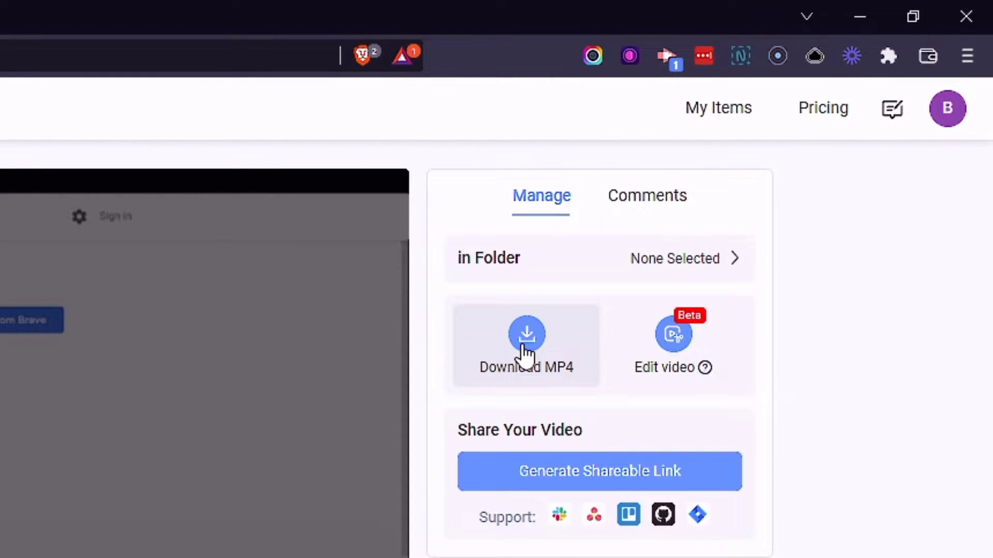
Open the recorded video in Awesome Screenshot's video editor and add a text box at its start
left_click(681, 368)
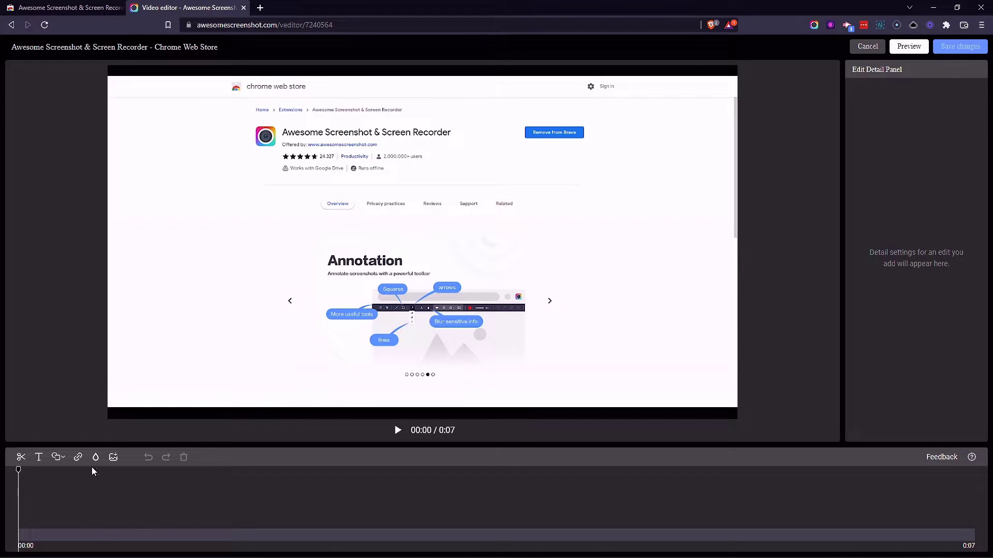
left_click(38, 458)
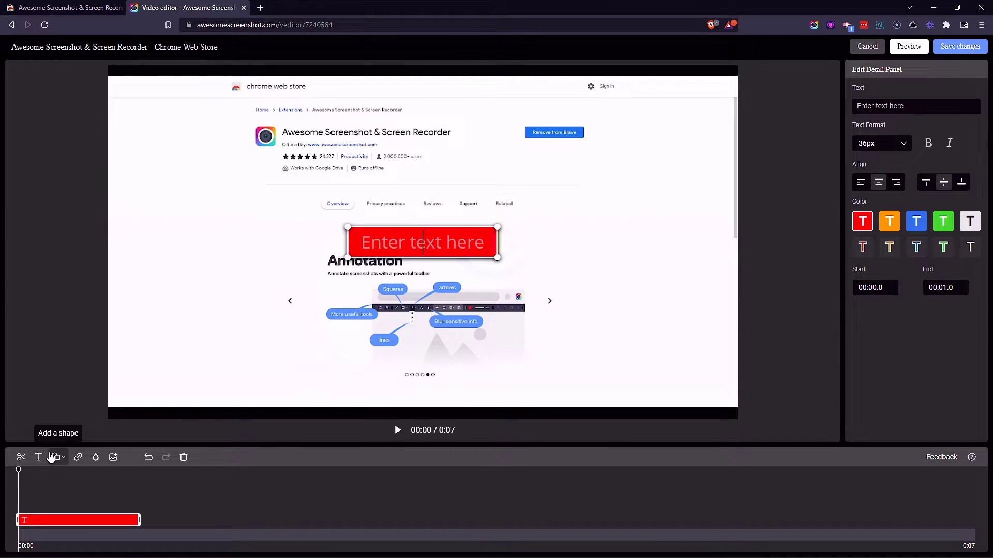
Review Awesome Screenshot's maximum resolution choices, and examine the capture, record and saving preferences on its options page
left_click(813, 25)
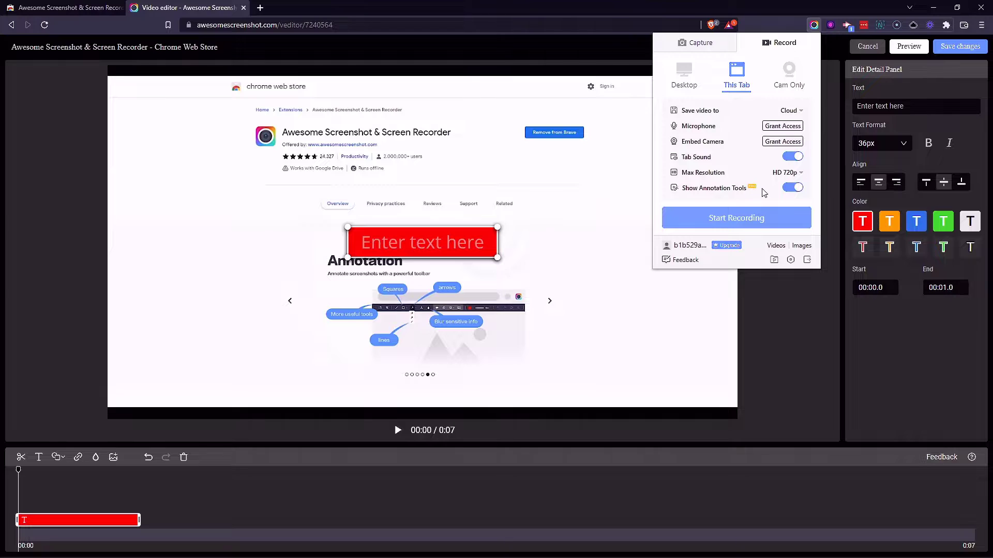
left_click(795, 175)
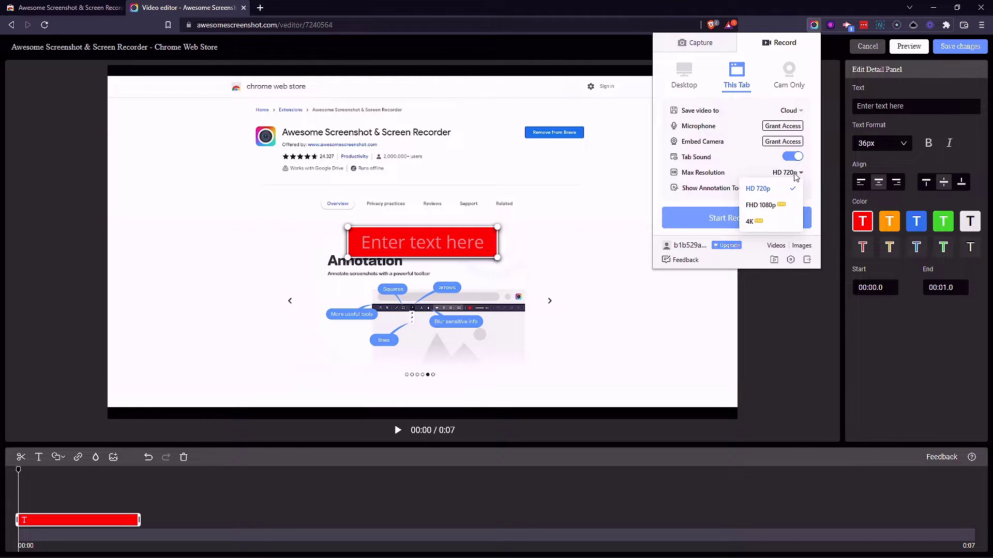
left_click(716, 267)
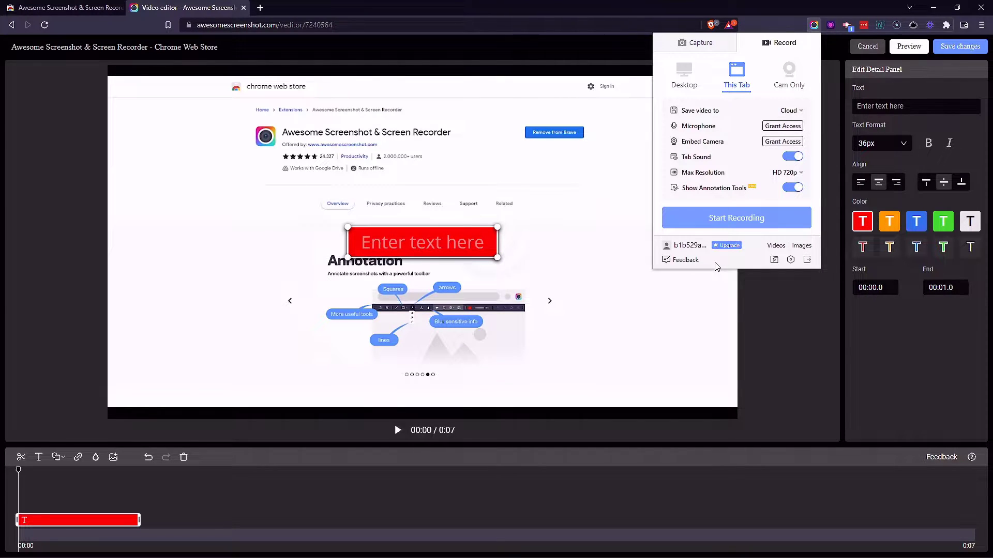
left_click(790, 260)
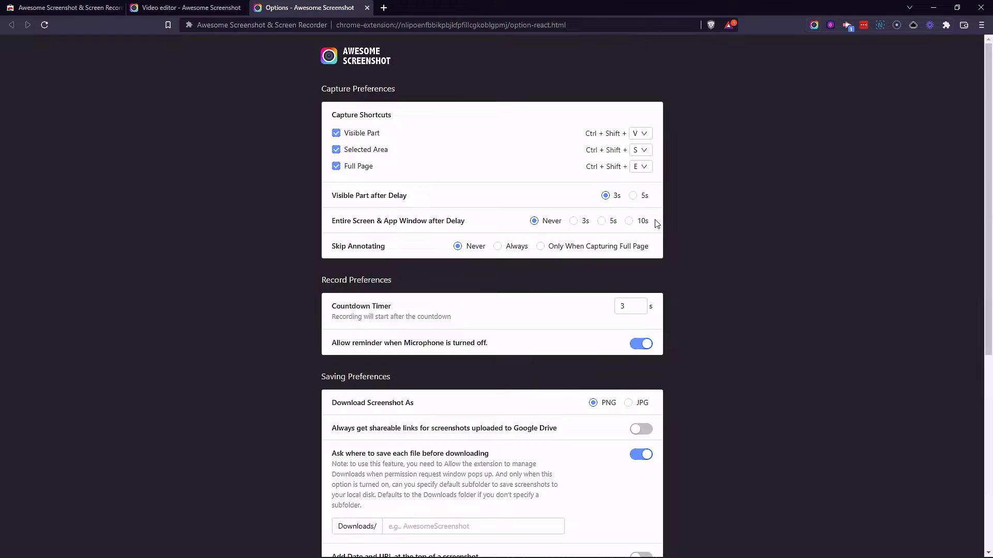
scroll(655, 222, "down", 7)
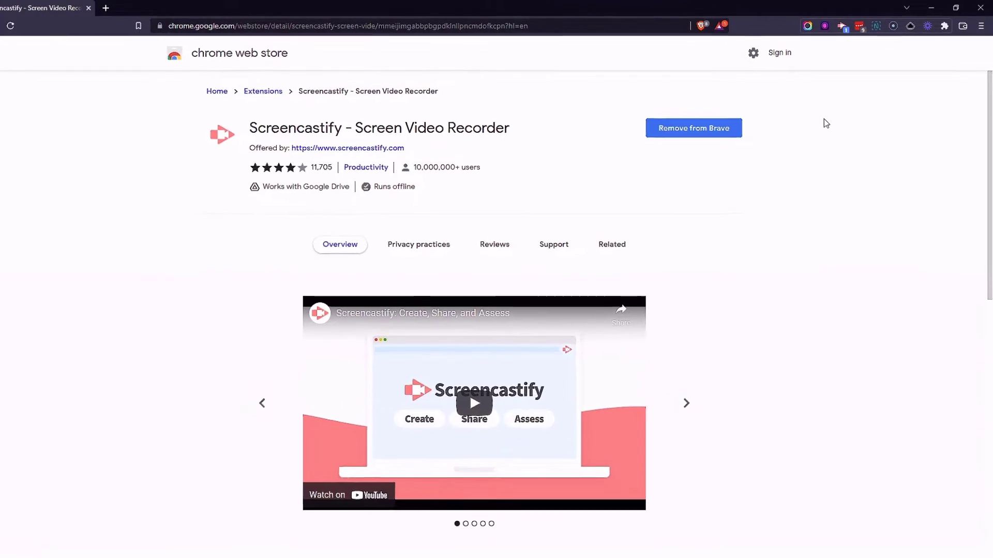
In the Screencastify extension's advanced settings, limit the resolution to 1080p (1920×1080) and the maximum frame rate to 60 FPS
left_click(847, 25)
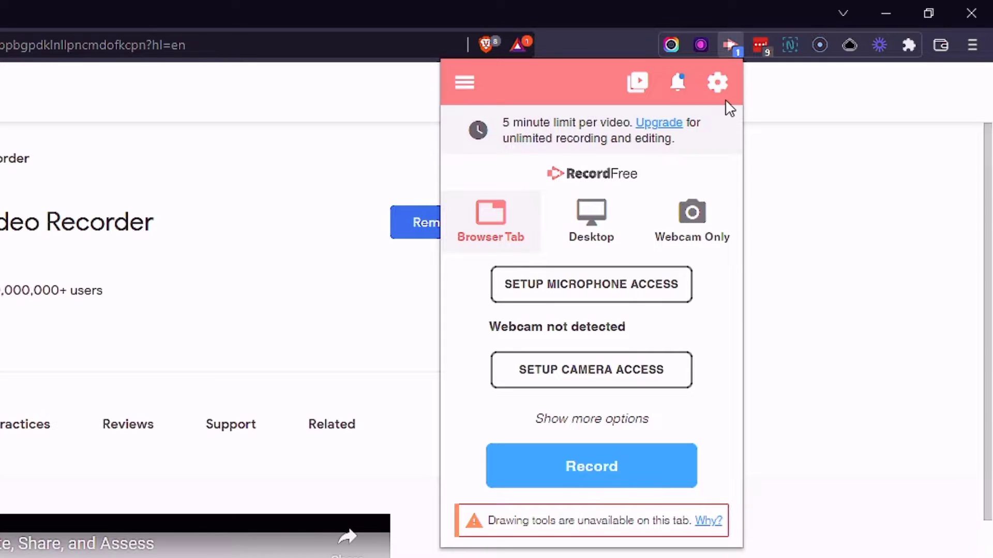
left_click(724, 86)
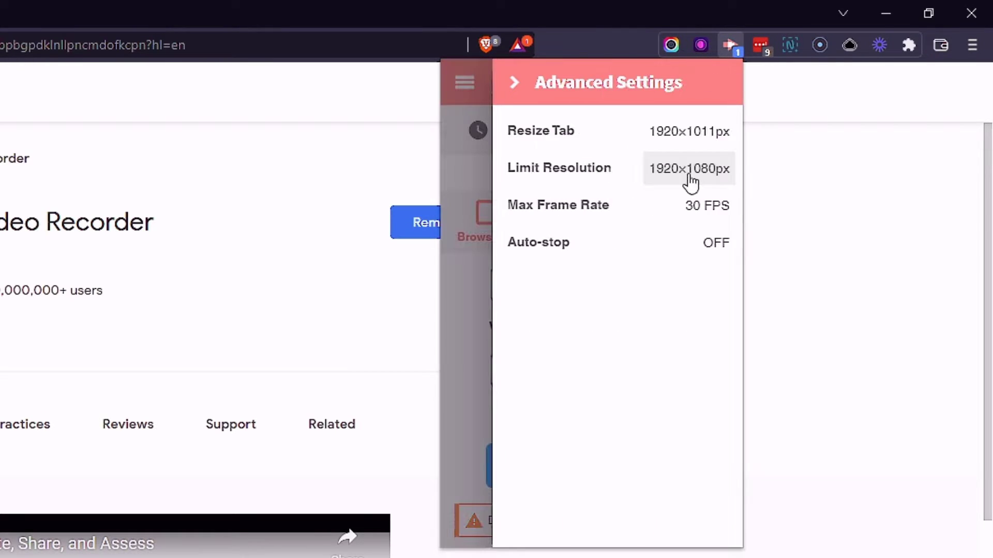
left_click(691, 170)
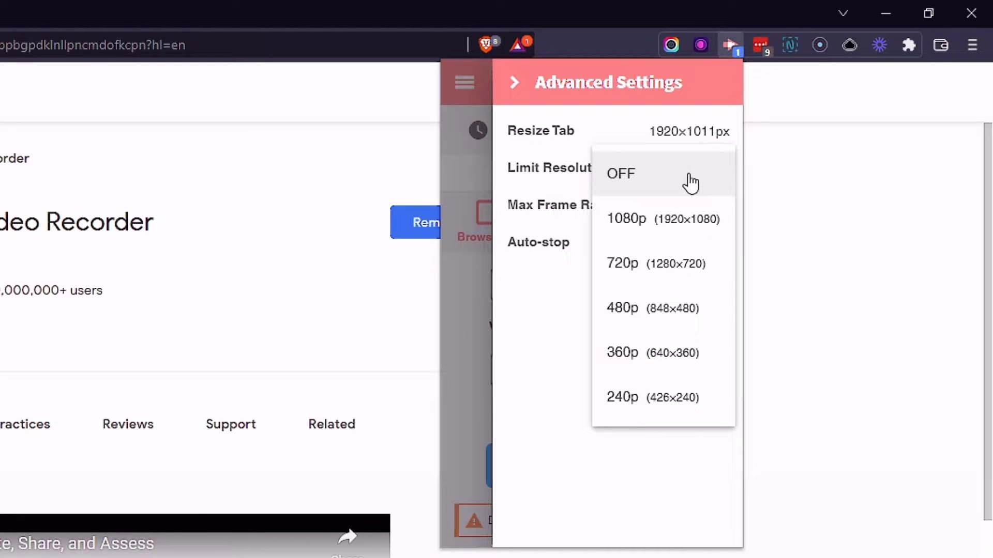
left_click(701, 221)
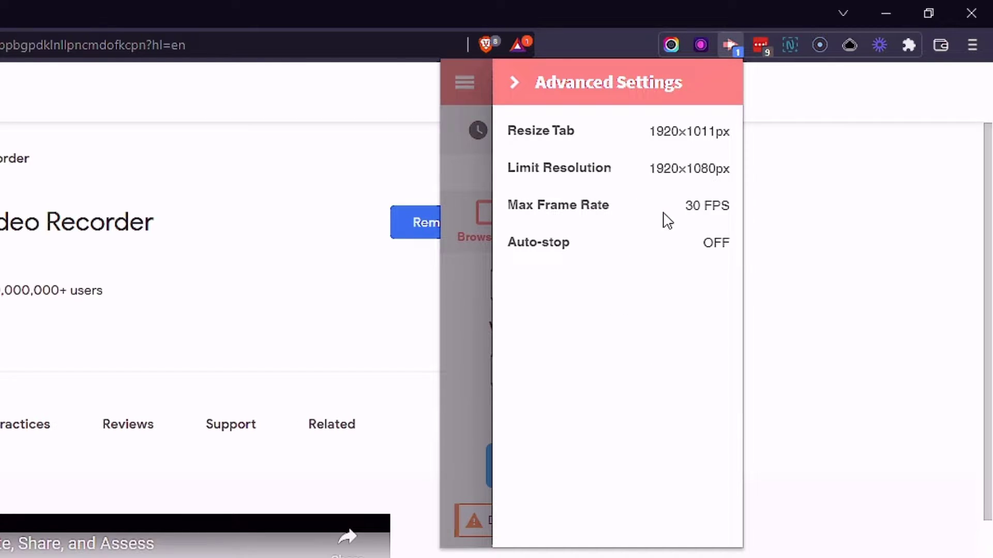
left_click(712, 217)
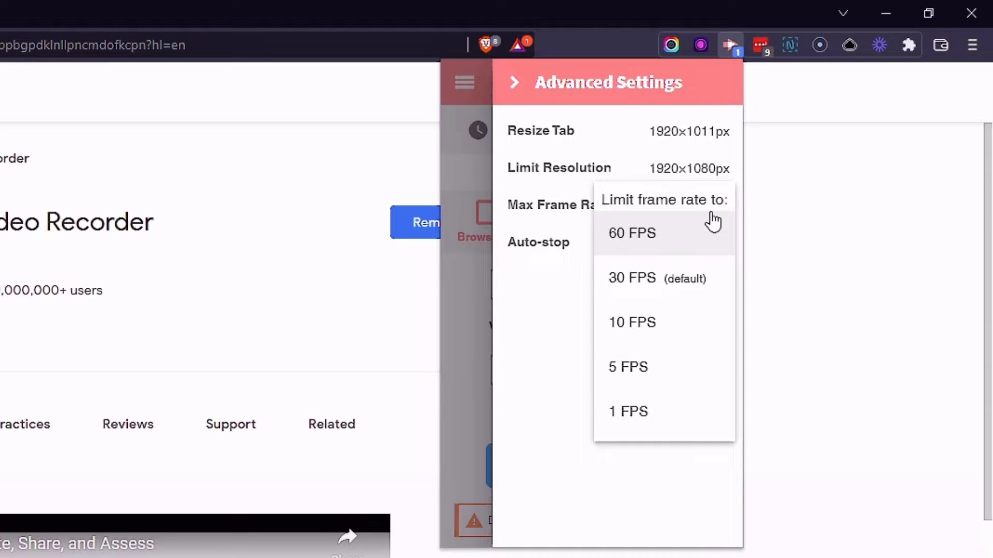
left_click(670, 239)
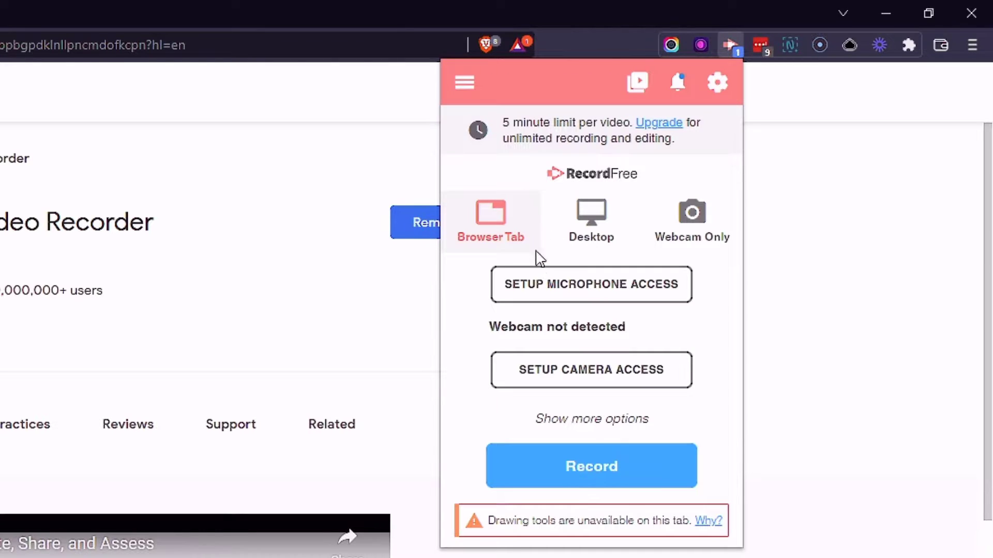
Review Screencastify's Desktop and Webcam Only recording modes
left_click(608, 224)
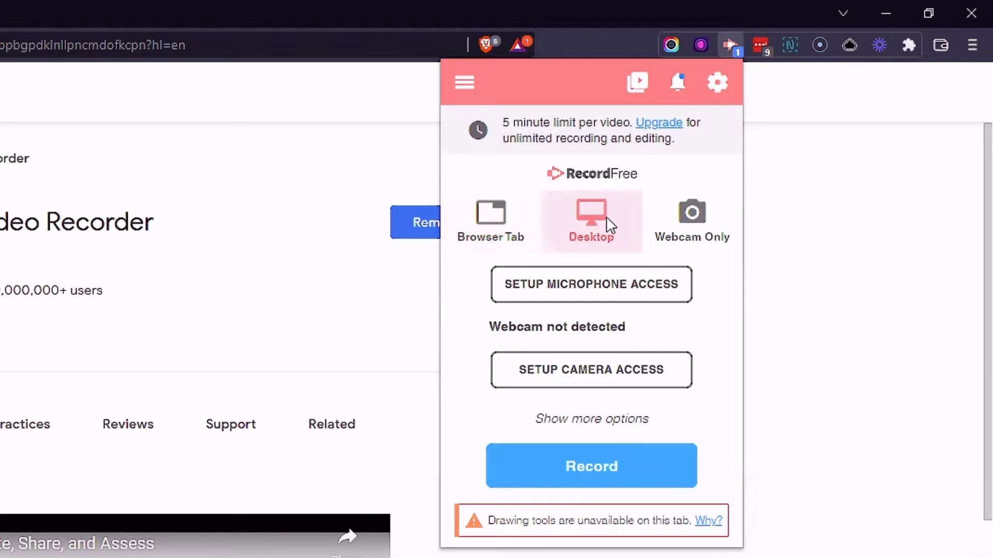
left_click(716, 238)
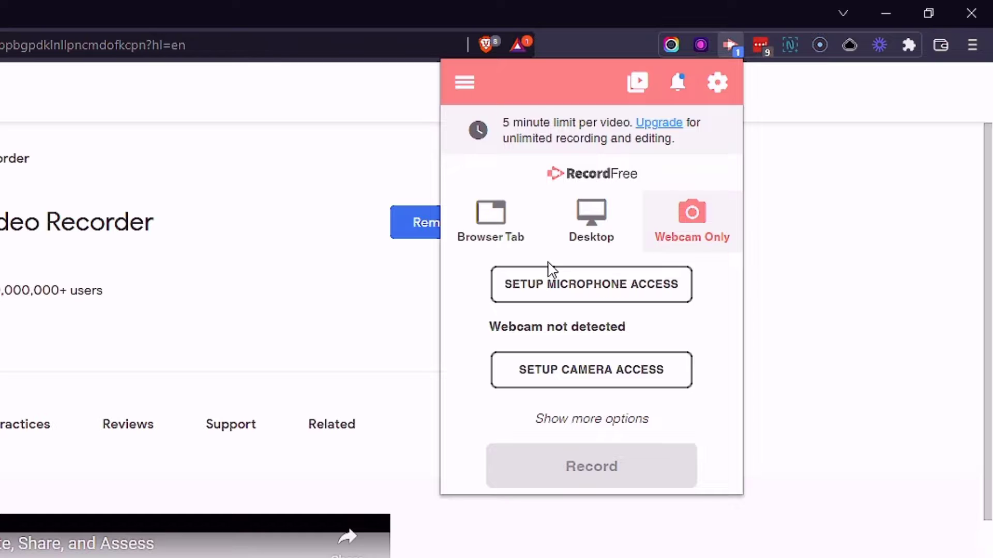
left_click(579, 248)
Record the current browser tab with Screencastify using the Browser Tab mode, and stop the recording
left_click(499, 230)
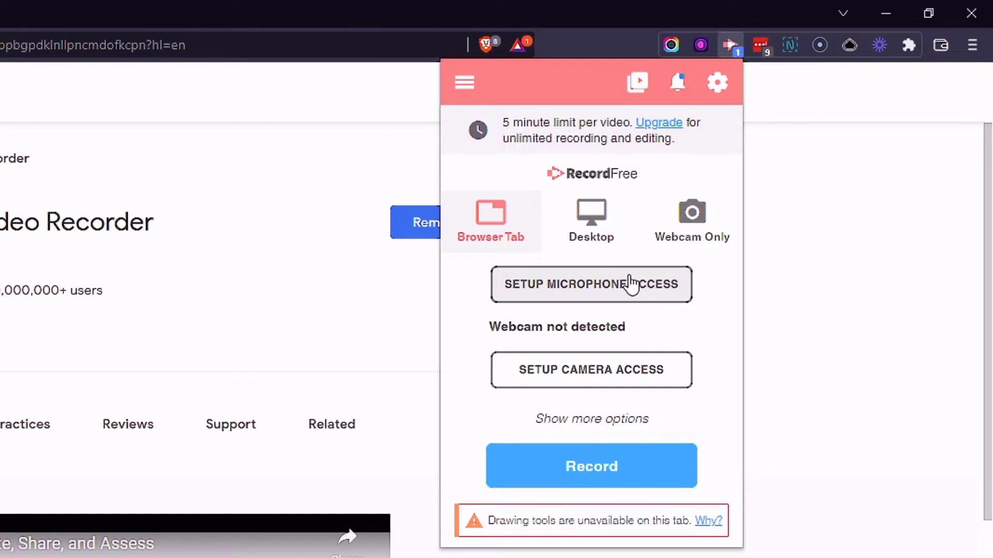
left_click(607, 448)
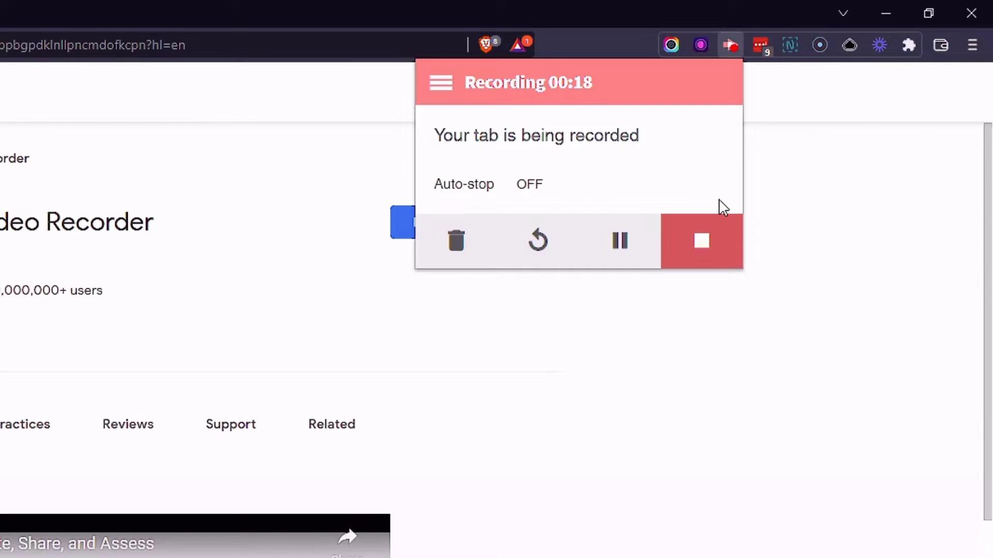
left_click(731, 238)
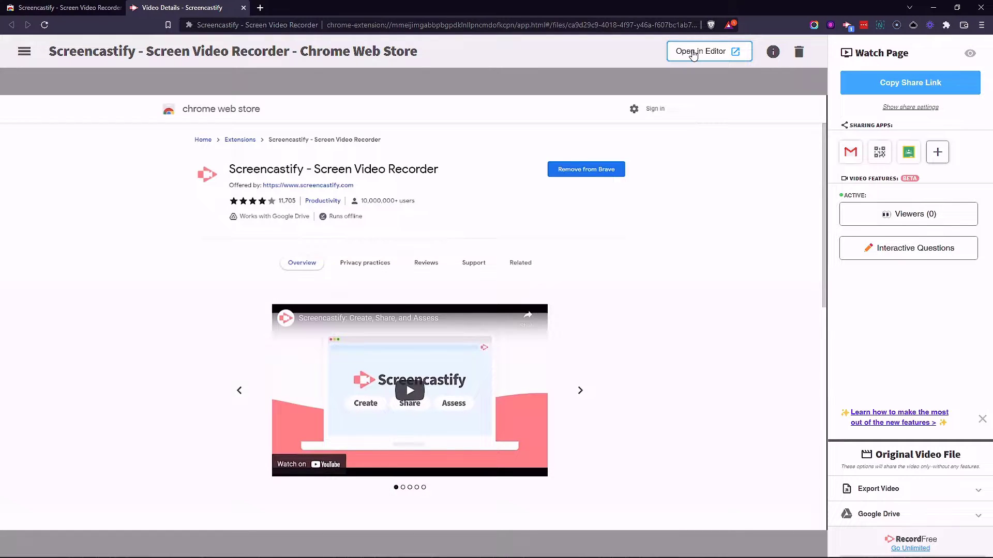
Open the Screencastify recording in the editor, and review the Export Video and Google Drive options on its details page
left_click(692, 52)
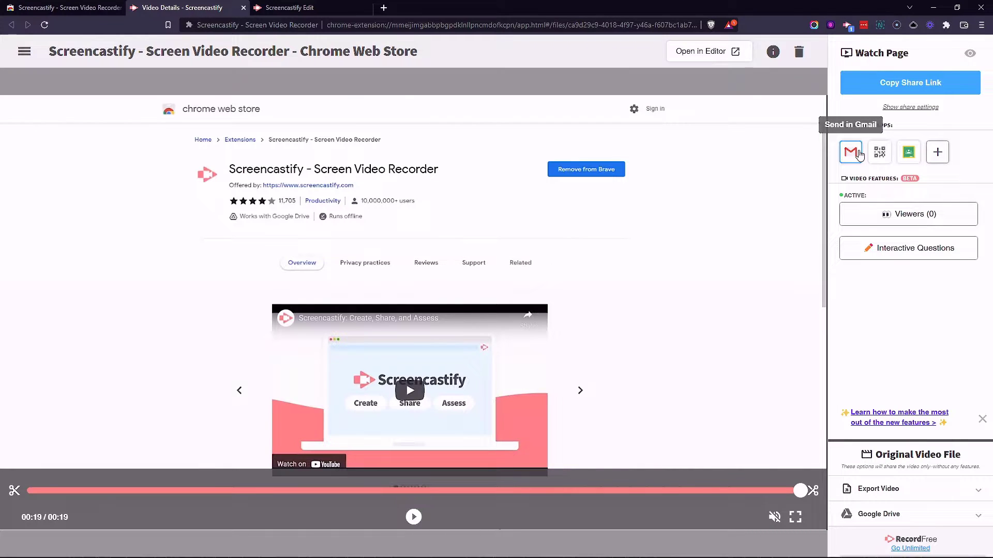
left_click(910, 489)
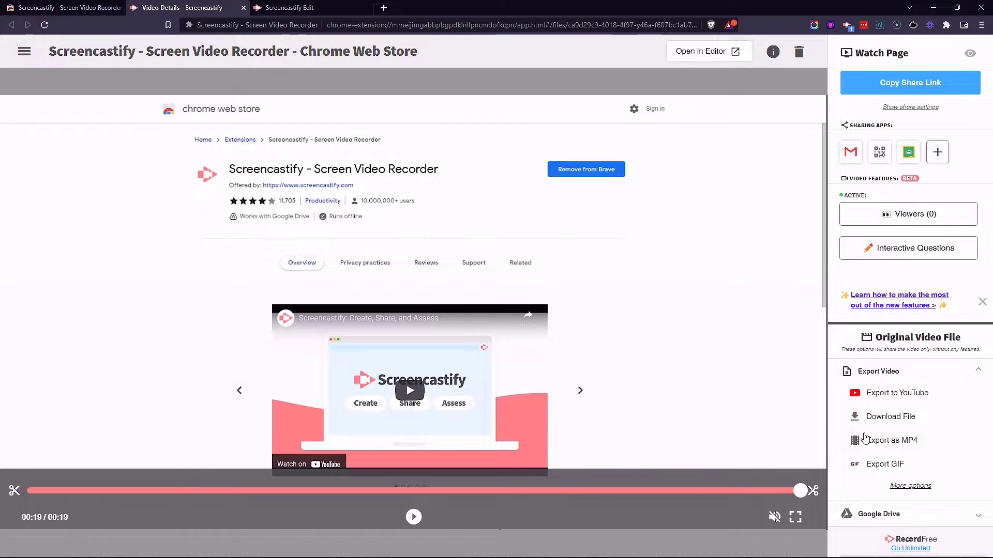
left_click(900, 514)
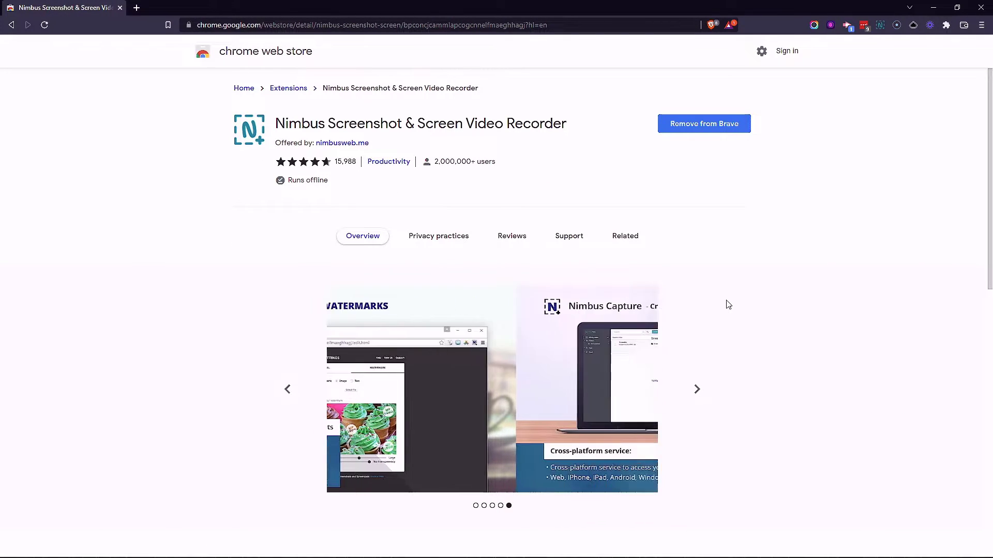
Review the General, Watermark and Video pages of the Nimbus Capture extension's settings
left_click(880, 24)
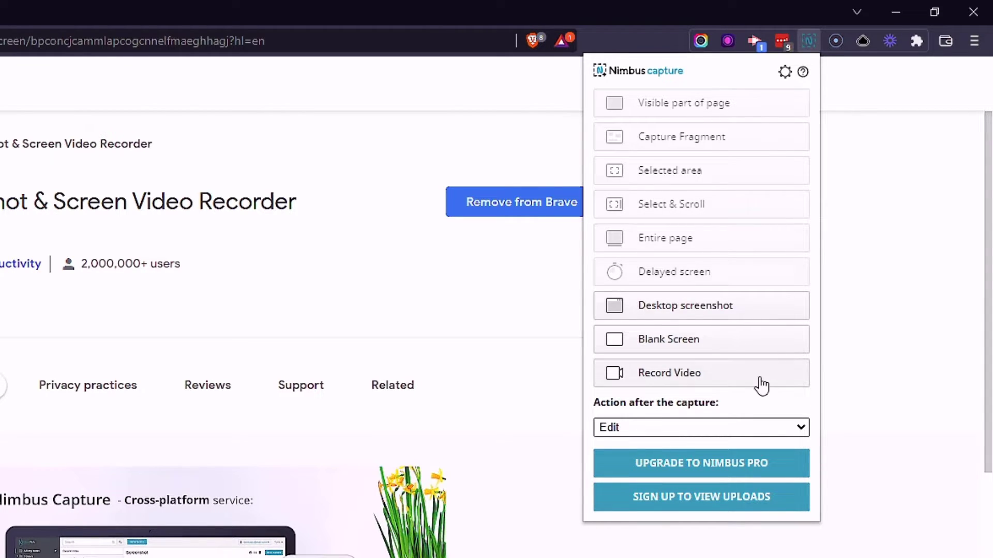
left_click(785, 74)
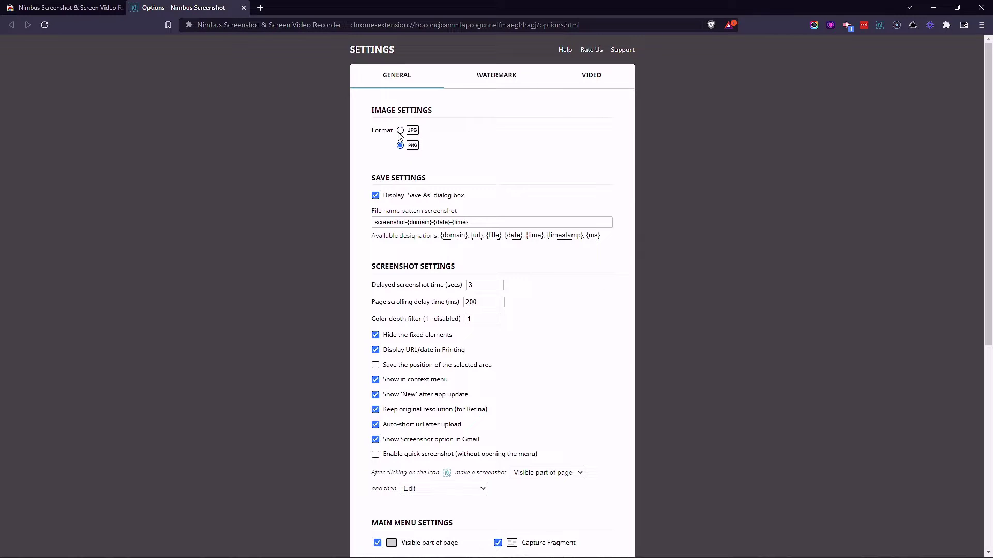
scroll(400, 136, "down", 3)
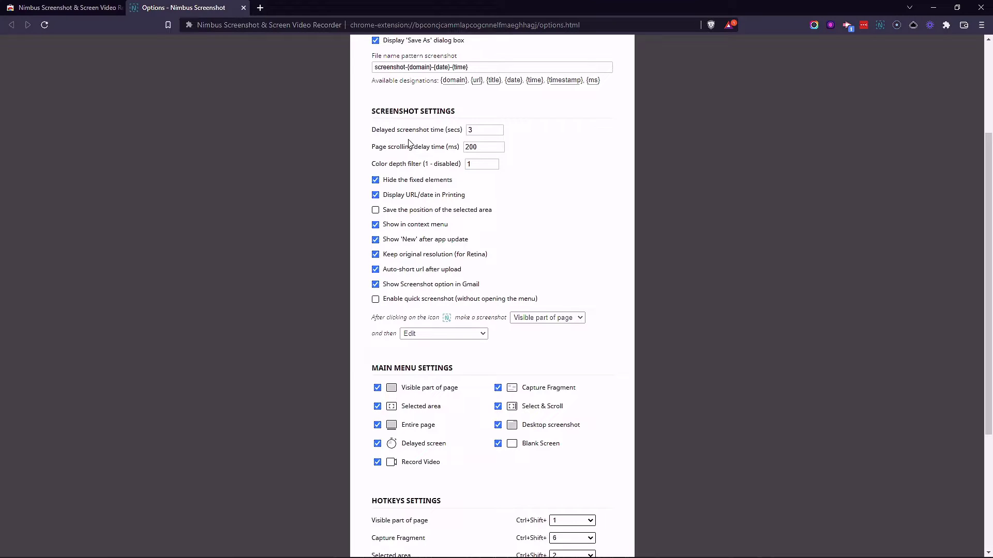
scroll(499, 217, "down", 3)
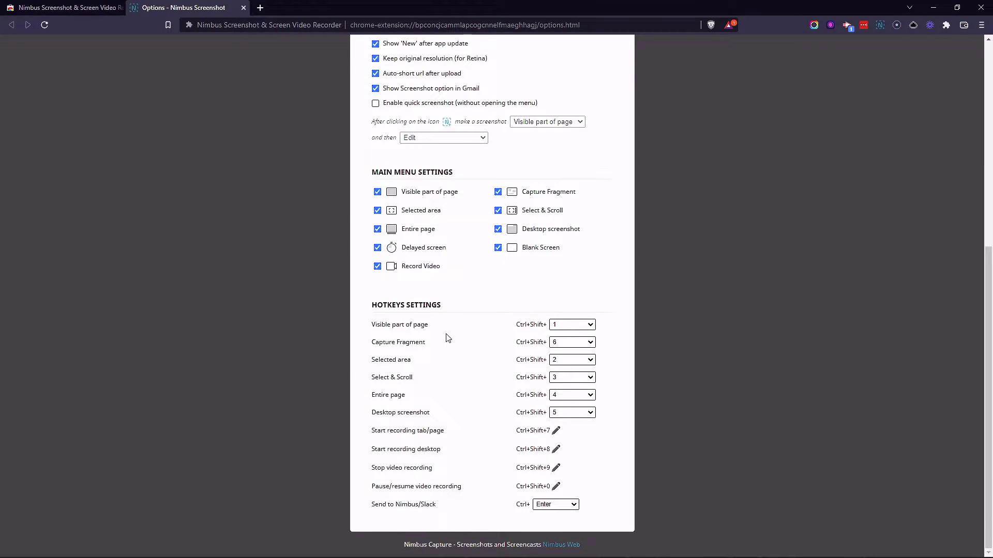
scroll(496, 259, "up", 5)
left_click(486, 76)
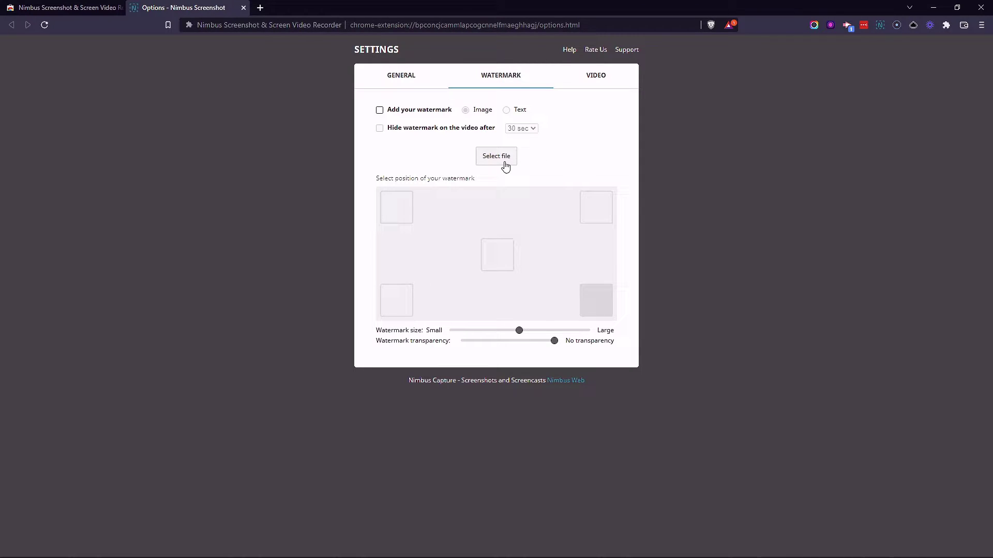
left_click(596, 77)
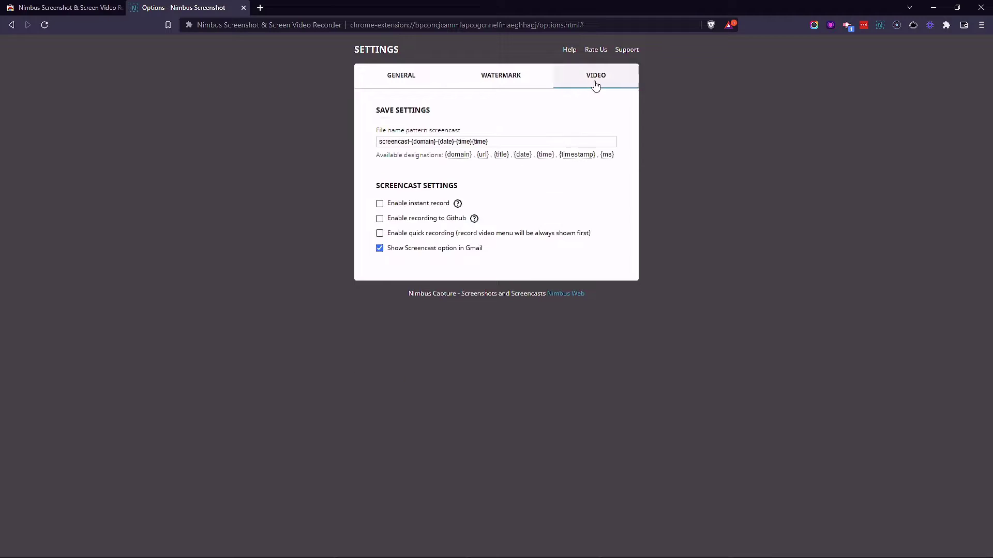
Record a screencast with Nimbus Capture's Record Video option, and save it as a WEBM file in the Captures folder
left_click(880, 25)
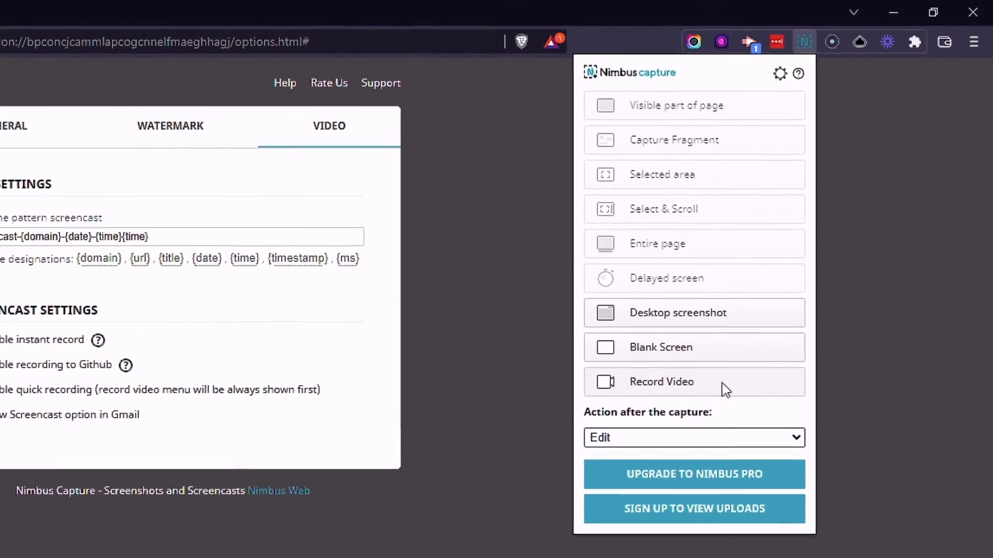
left_click(830, 230)
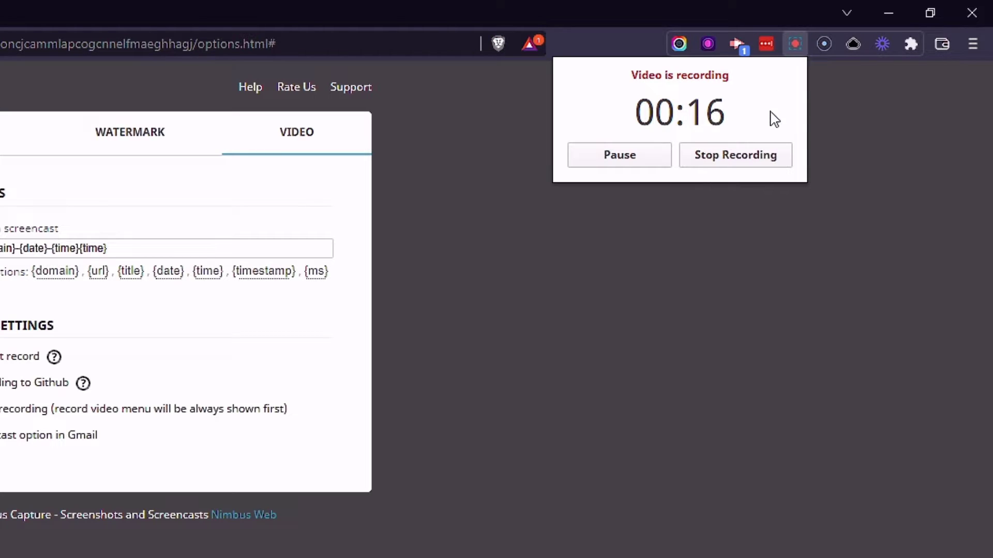
left_click(748, 165)
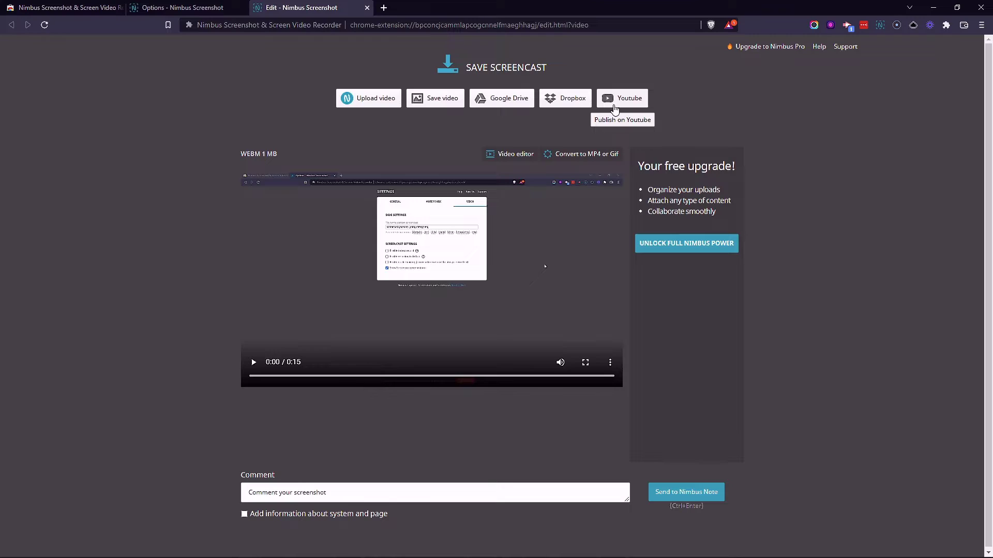
left_click(449, 70)
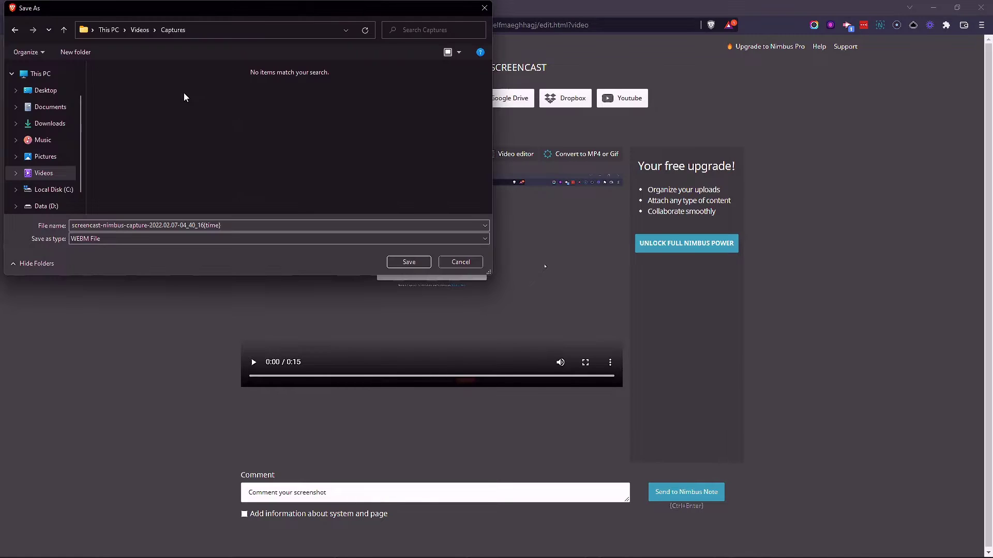
left_click(411, 262)
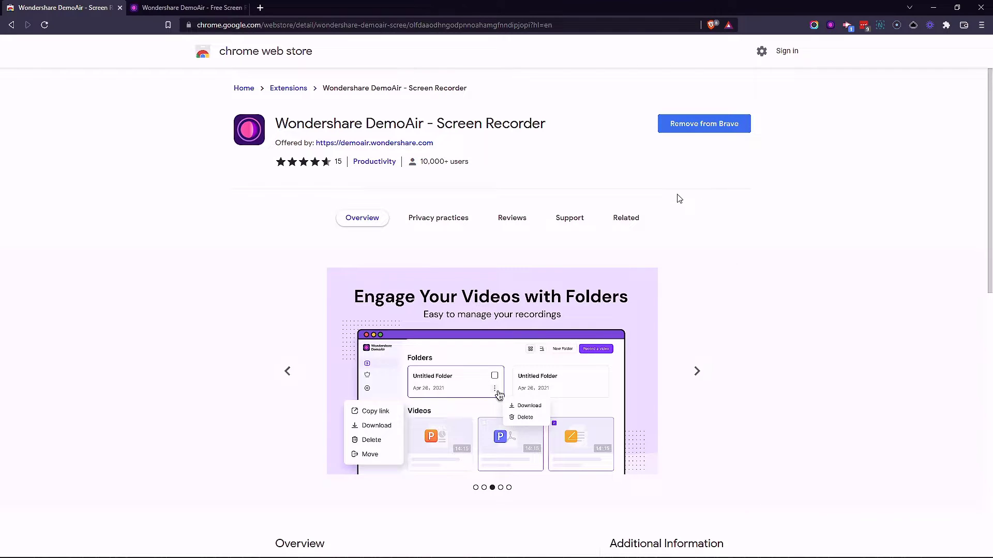
On the DemoAir website, review the Wondershare DemoAir extension's Current Tab and Webcam Only recording modes
key("ctrl+Tab")
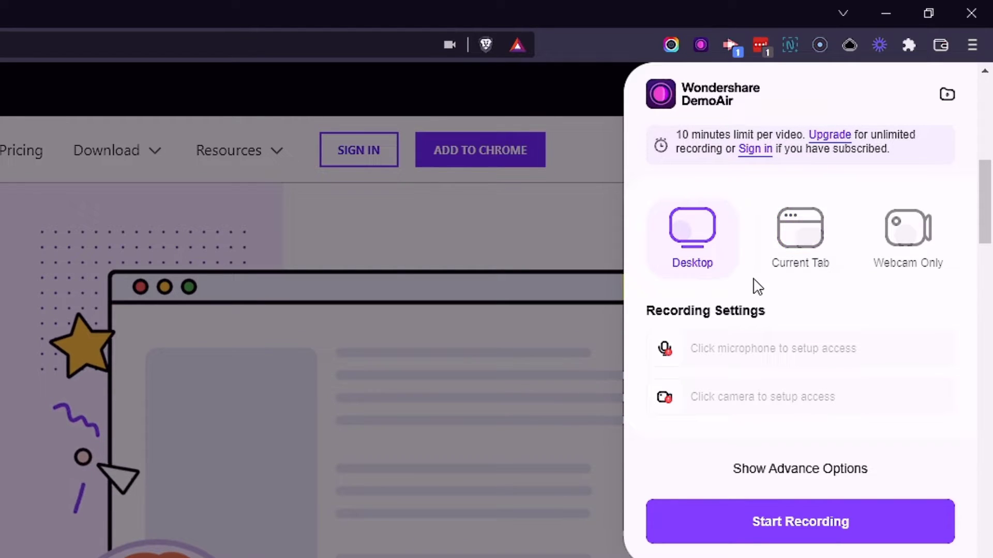
left_click(805, 242)
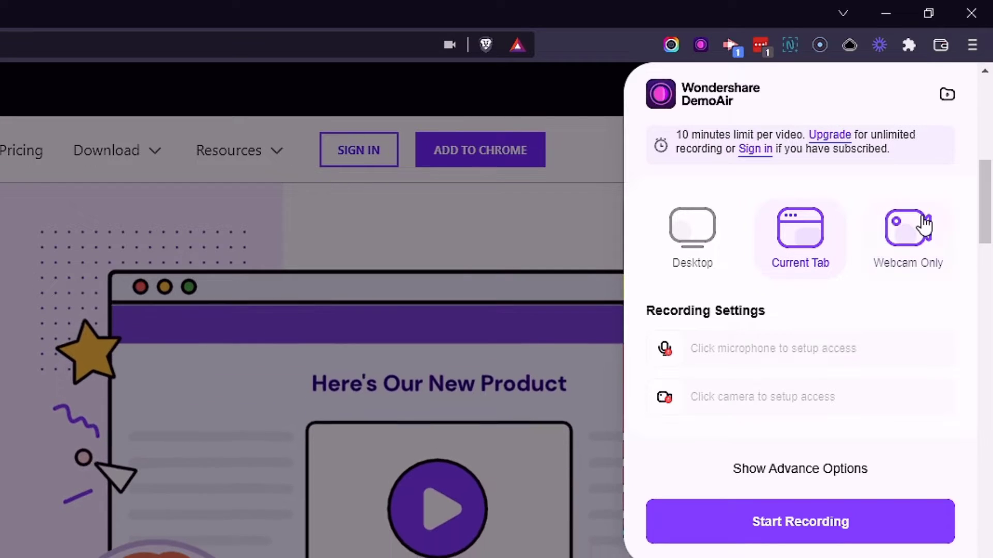
left_click(925, 226)
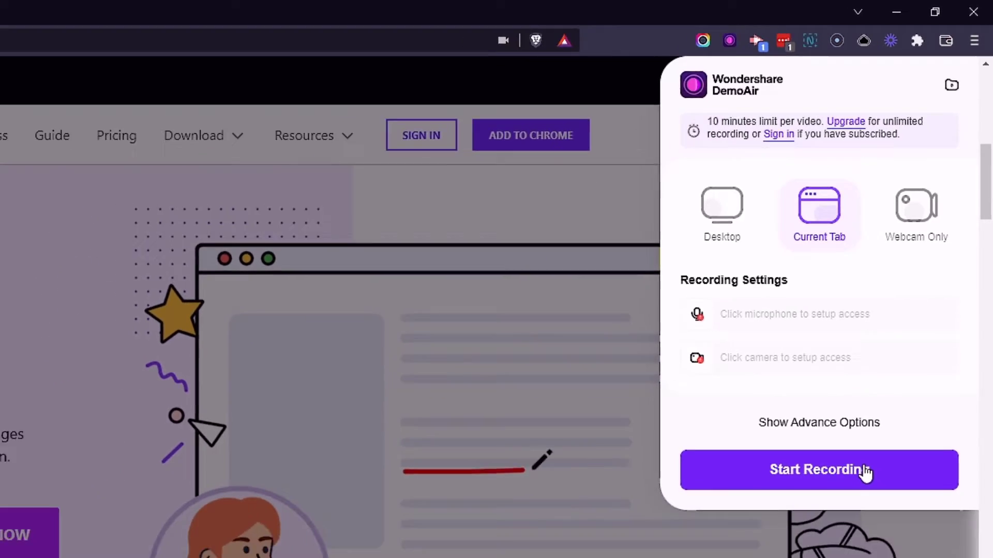
Record the current tab with DemoAir while circling the page's main heading in red, and save the recording as a WEBM file in Captures
left_click(843, 521)
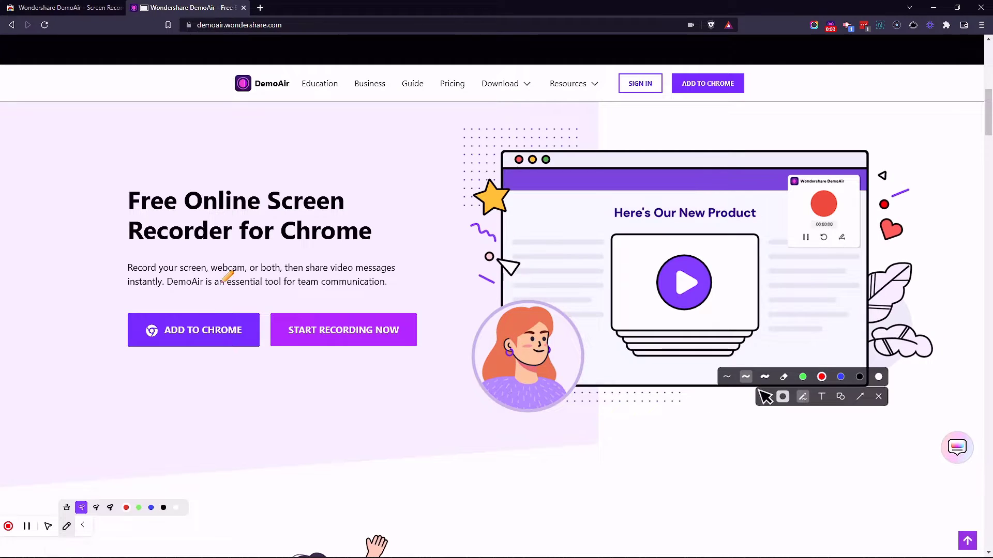
mouse_move(126, 186)
left_mouse_down()
mouse_move(191, 169)
mouse_move(381, 231)
mouse_move(210, 254)
mouse_move(129, 190)
left_mouse_up()
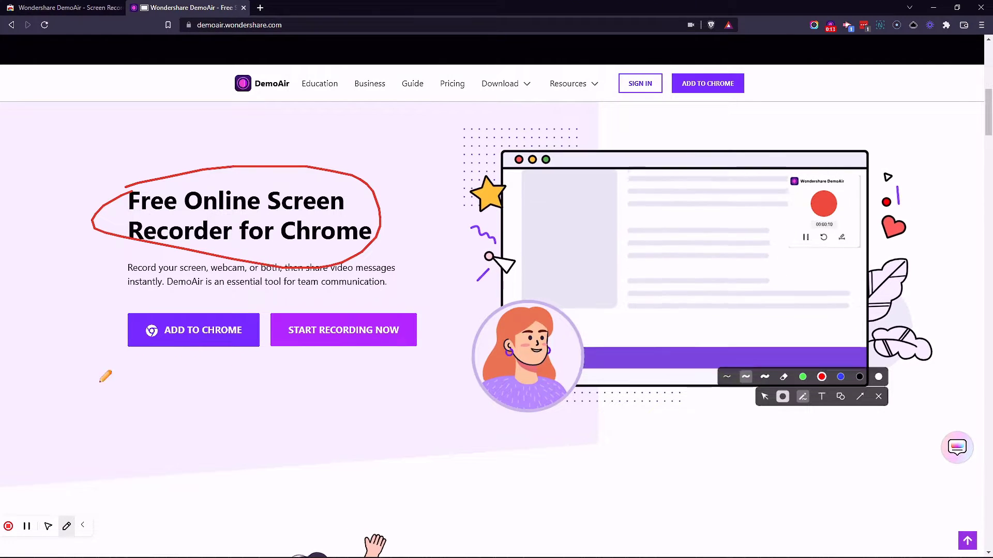
left_click(9, 528)
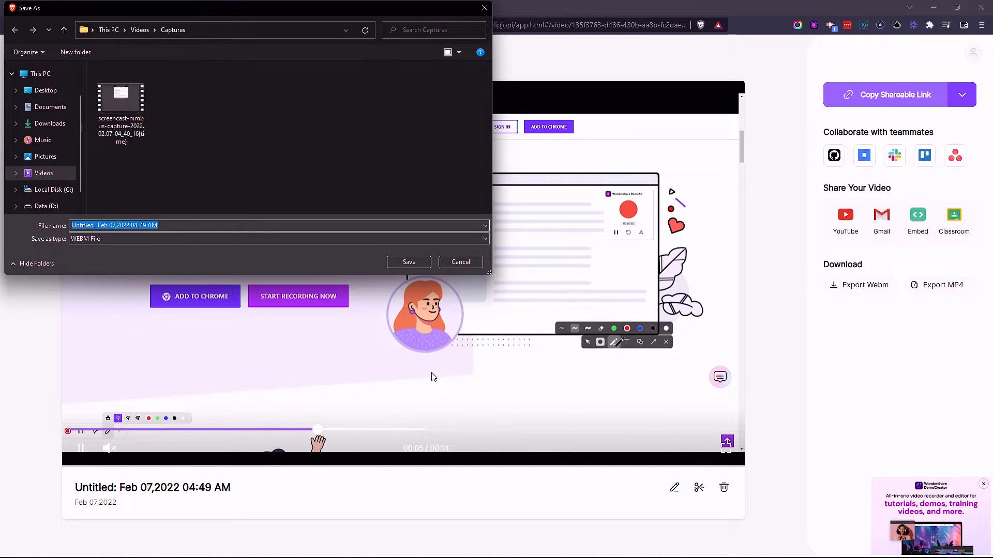
left_click(415, 262)
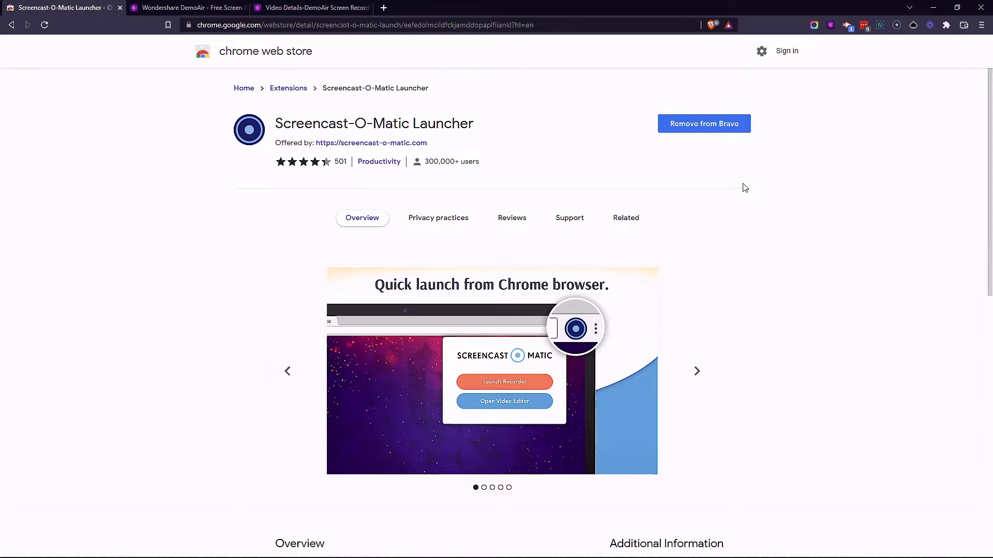
Launch the Screencast-O-Matic recorder from its extension, saving the WebLaunchRecorder application to the Captures folder
left_click(897, 26)
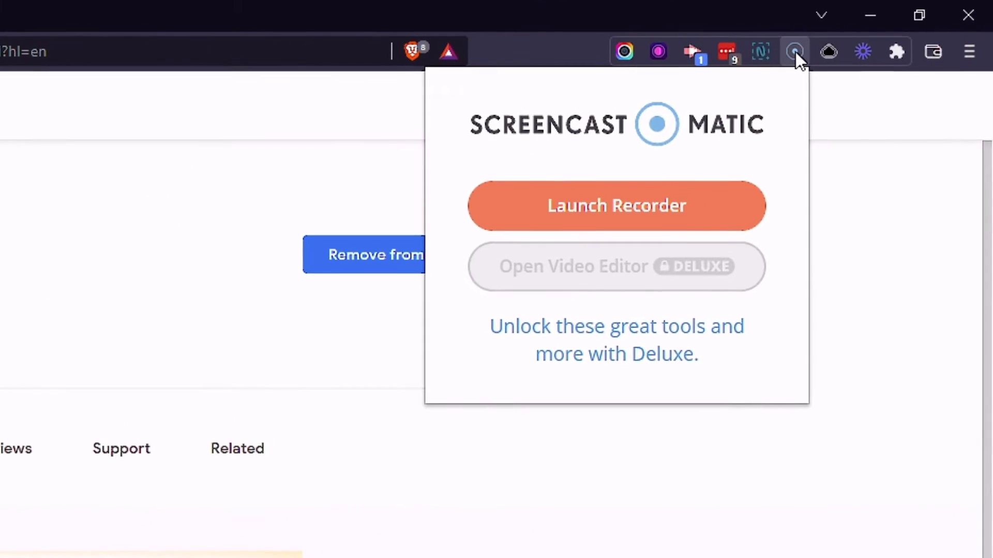
left_click(695, 217)
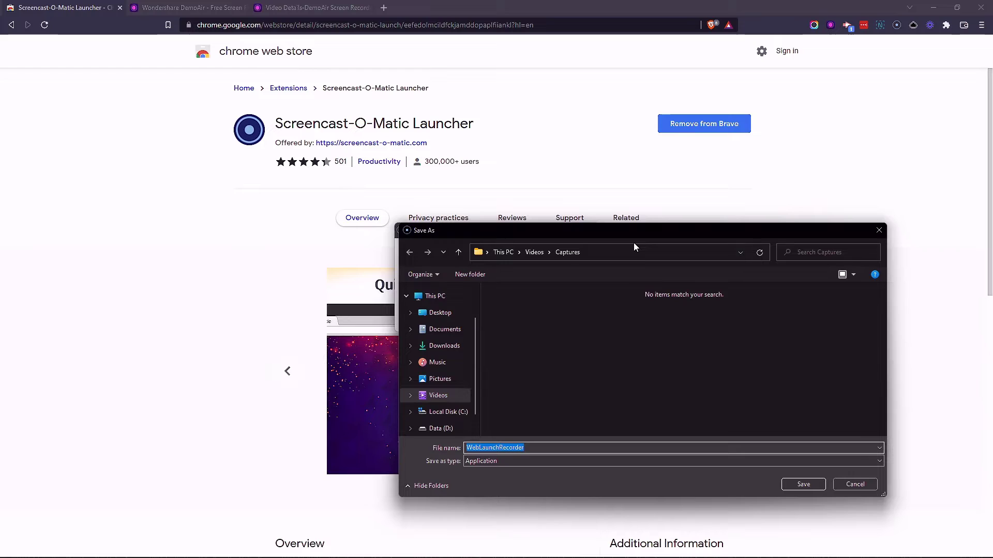
left_click(797, 484)
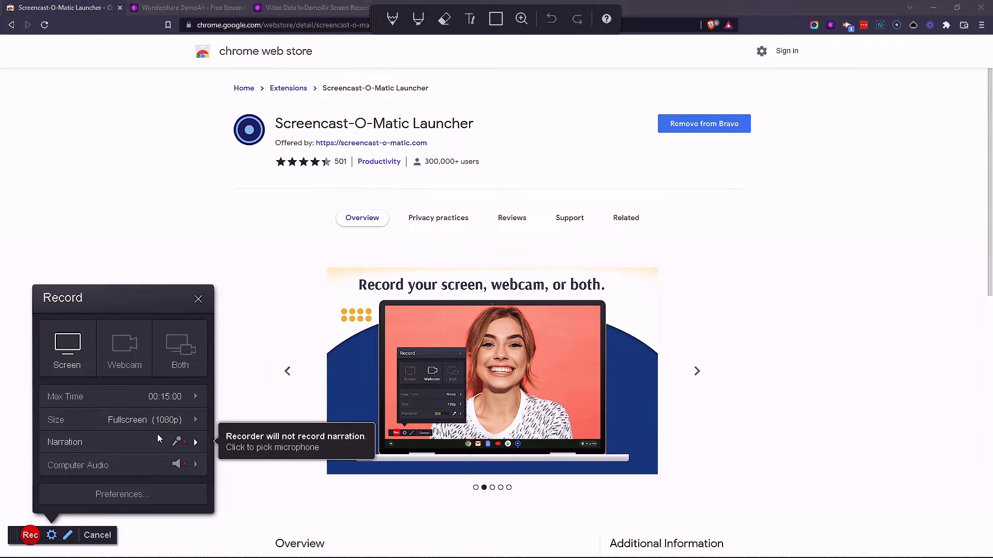
Preview the Both and Webcam recording modes in the Screencast-O-Matic recorder
left_click(164, 358)
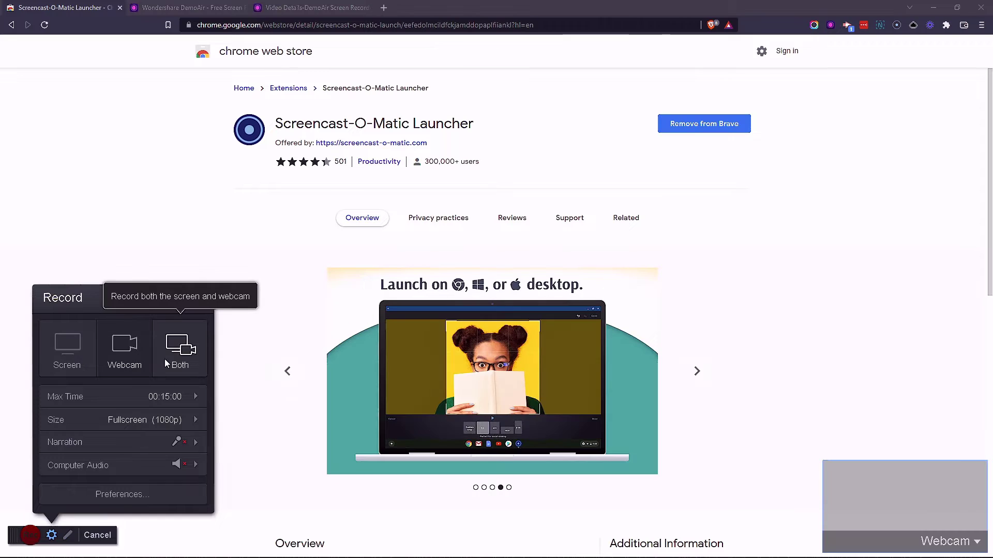
left_click(113, 362)
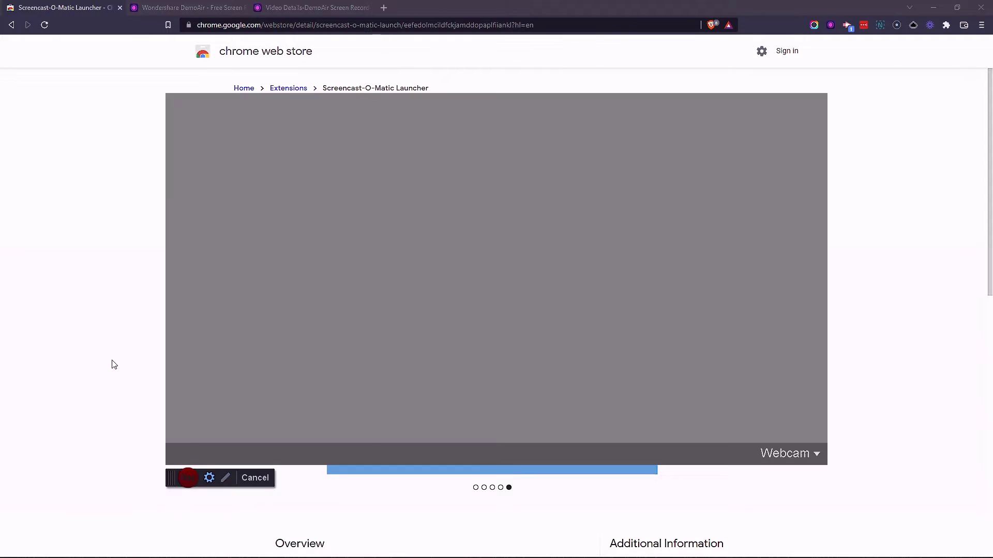
left_click(331, 297)
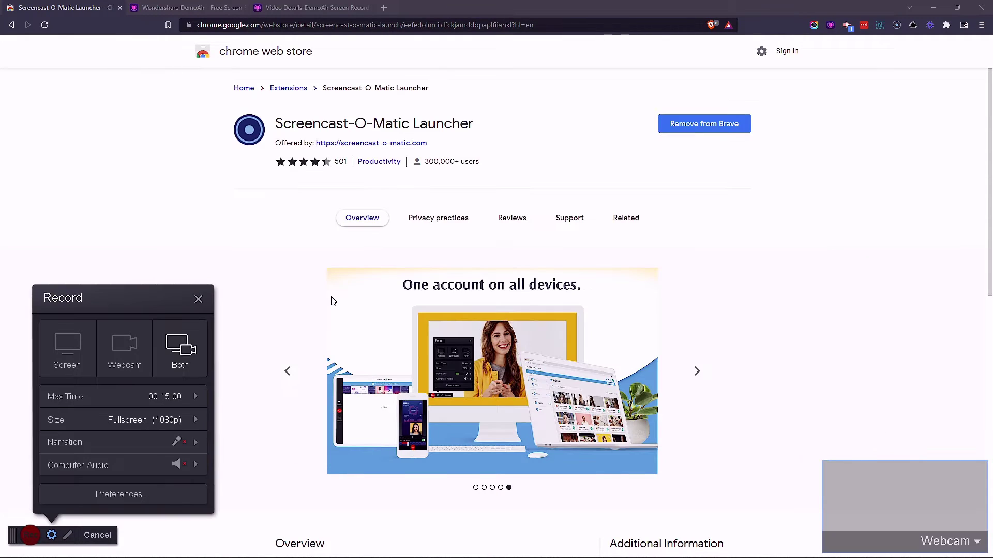
Review the recorder's video sizes, keeping Fullscreen (1080p), and examine its Computer Audio option and Recorder Preferences
left_click(195, 422)
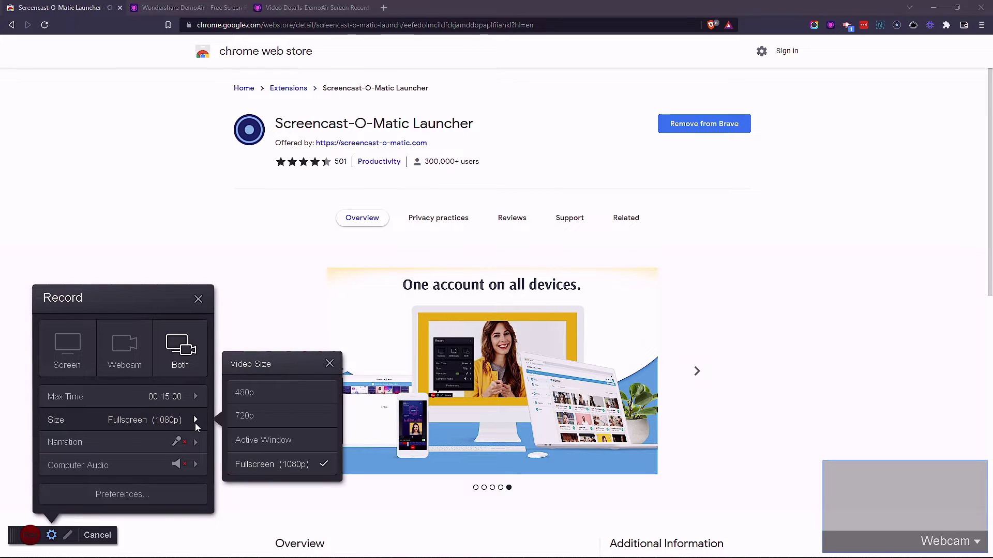
left_click(275, 465)
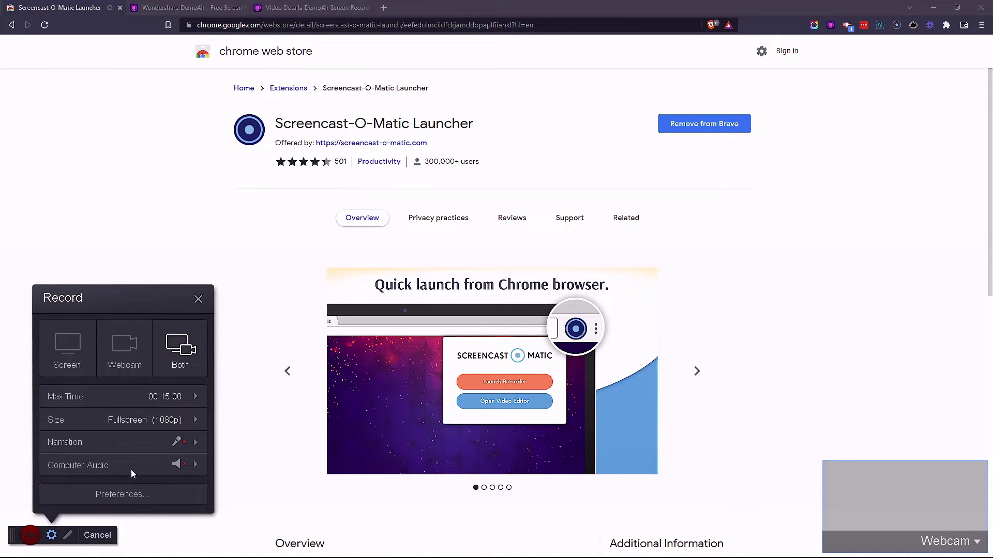
left_click(132, 469)
left_click(134, 499)
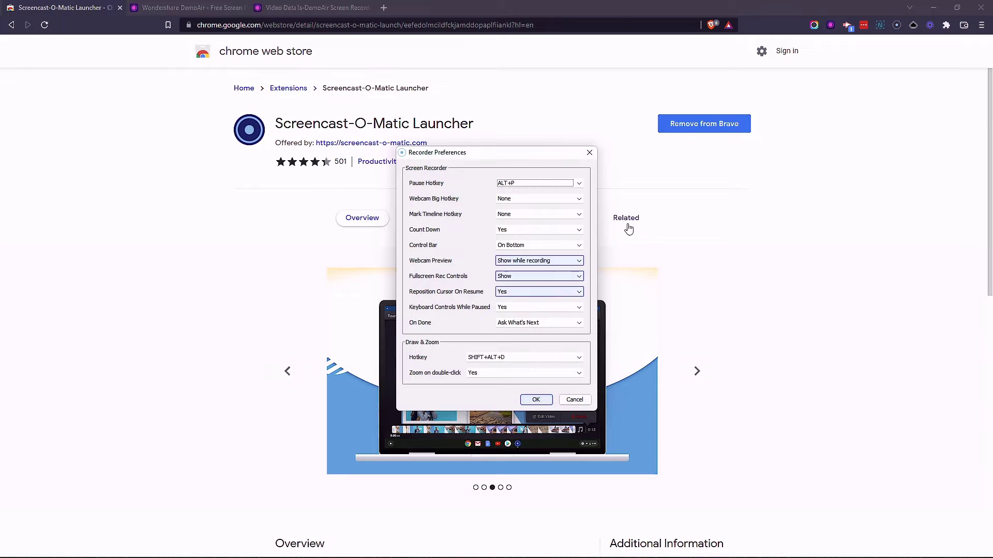
key("Escape")
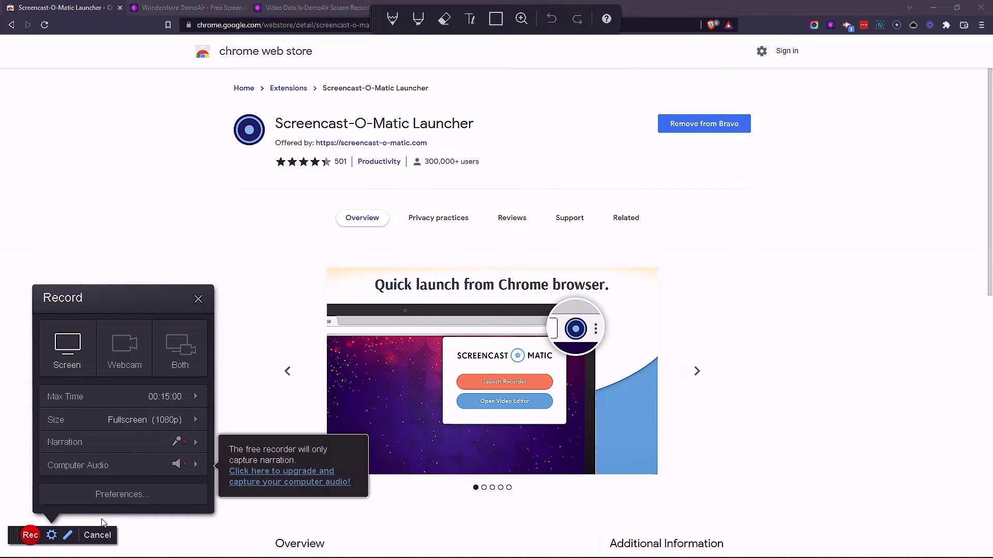
Record the screen in Fullscreen (1080p) with Screencast-O-Matic, exit its drawing mode, and finish the recording to reach its save and upload options
left_click(30, 535)
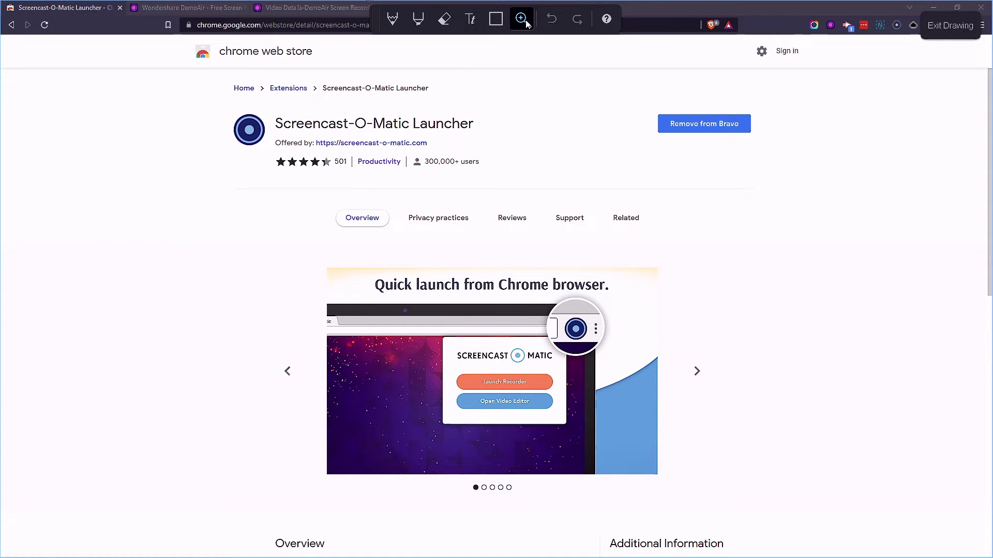
left_click(949, 25)
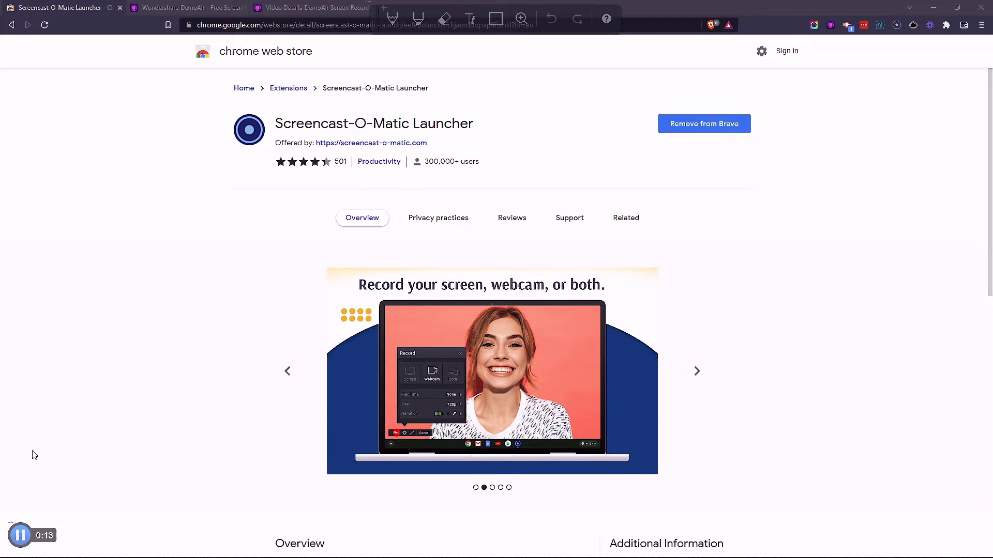
left_click(20, 538)
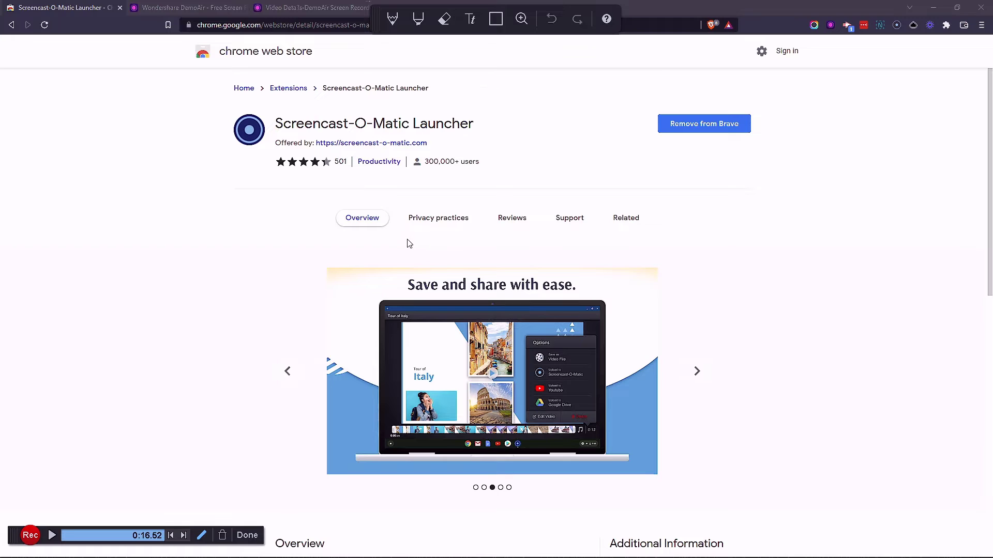
left_click(248, 535)
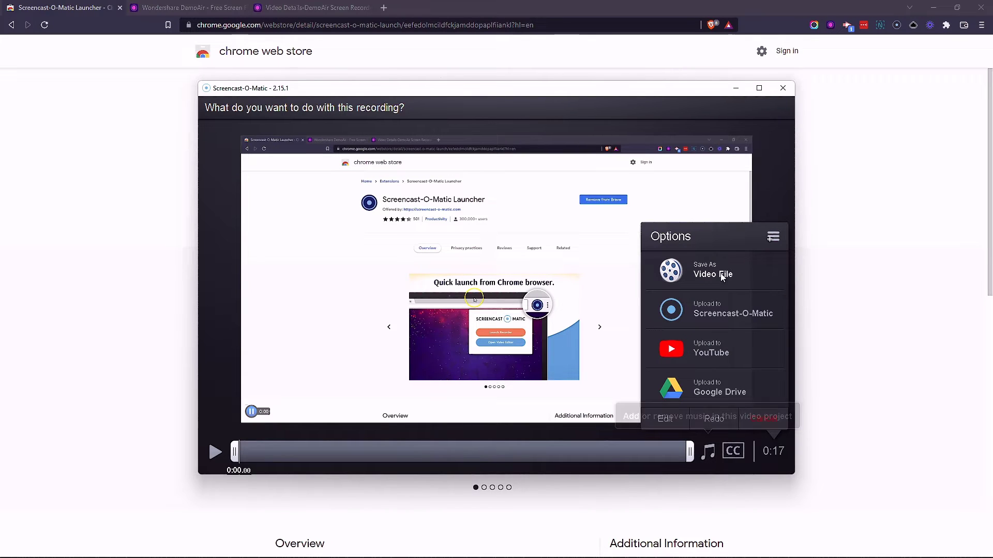